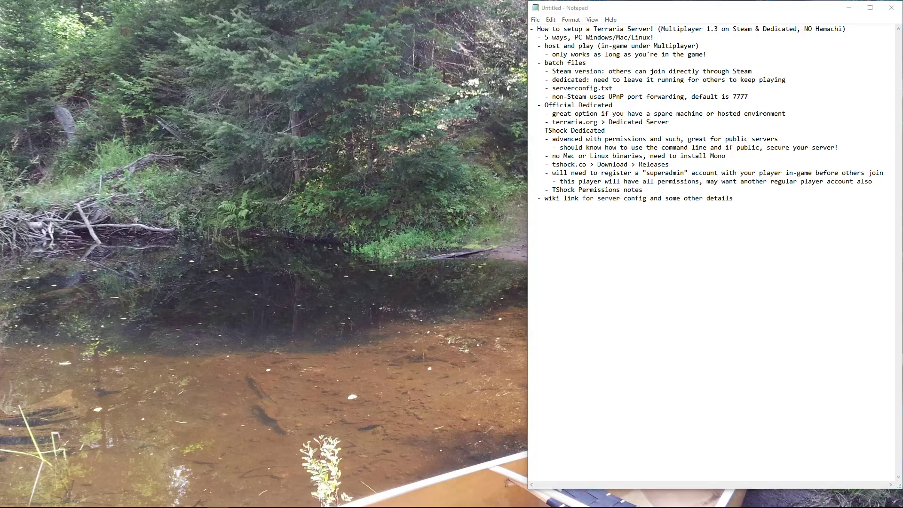
In the Steam Terraria folder, view the script inside start-server-steam-friends.bat and close it unchanged
key(alt+Tab)
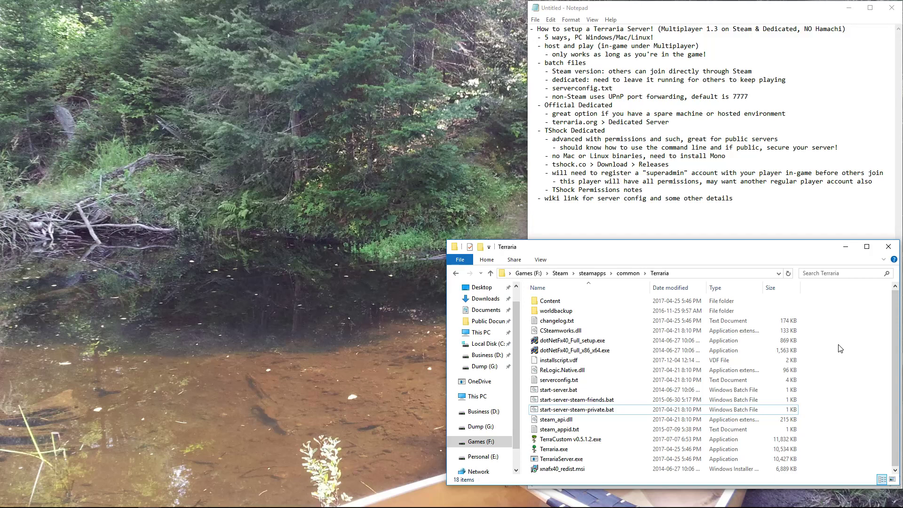
click(573, 401)
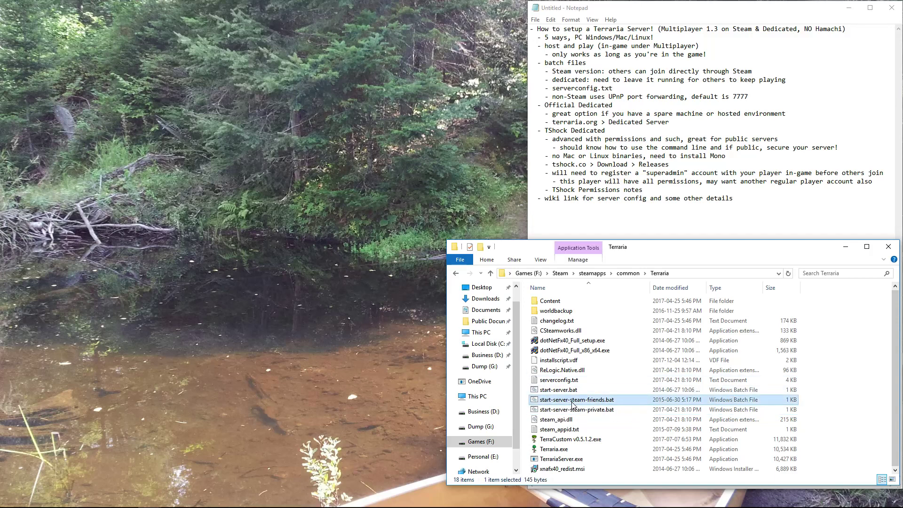
right_click(595, 400)
click(627, 245)
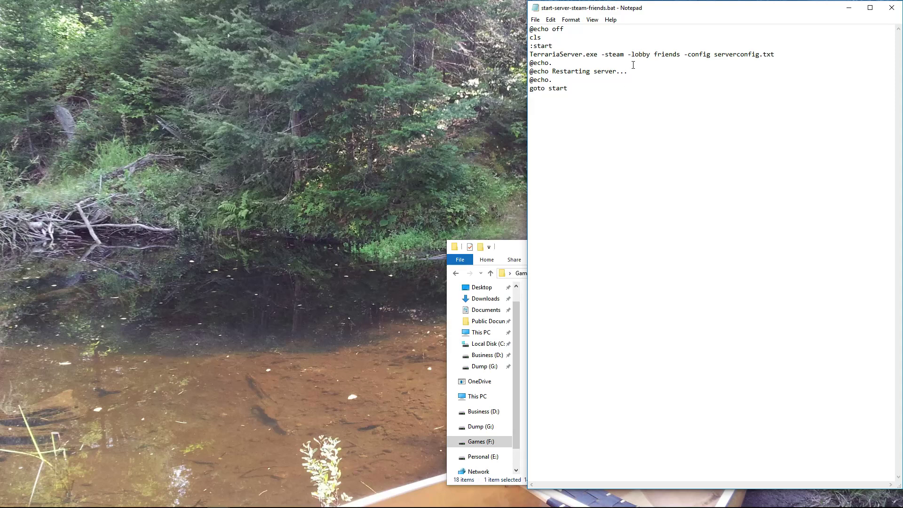
click(891, 8)
click(586, 412)
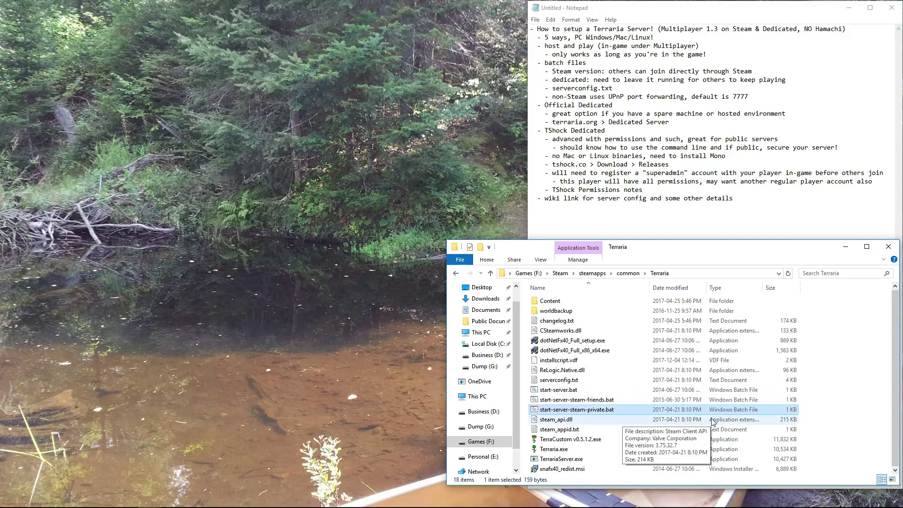
click(852, 398)
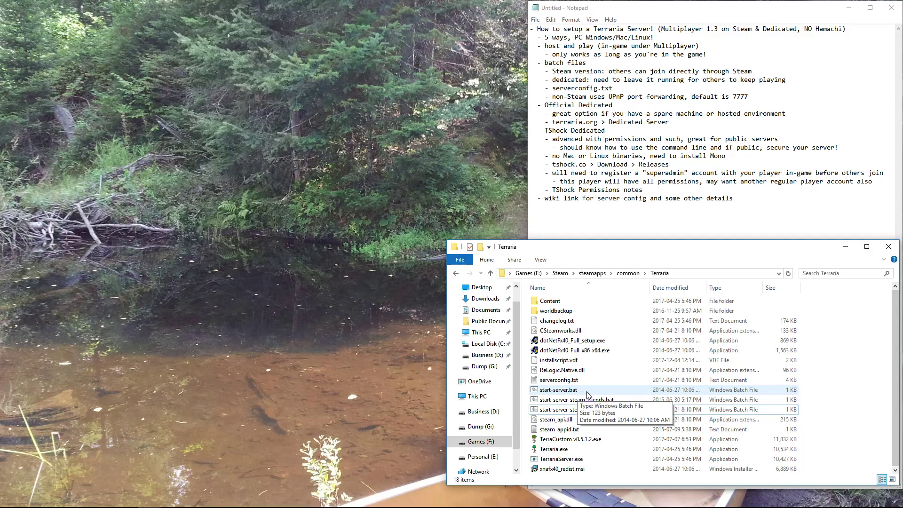
Run start-server.bat from the Terraria folder and choose World of Balls as the server world
double_click(587, 392)
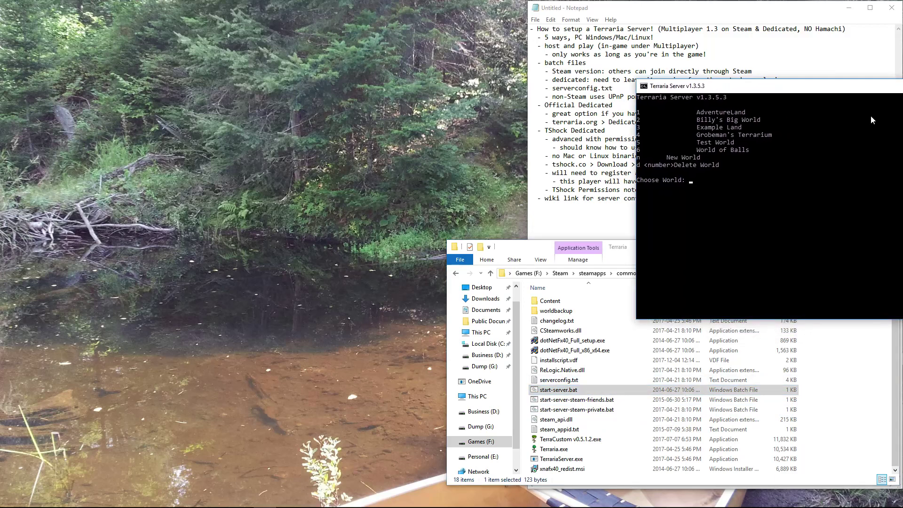
drag(870, 89, 251, 29)
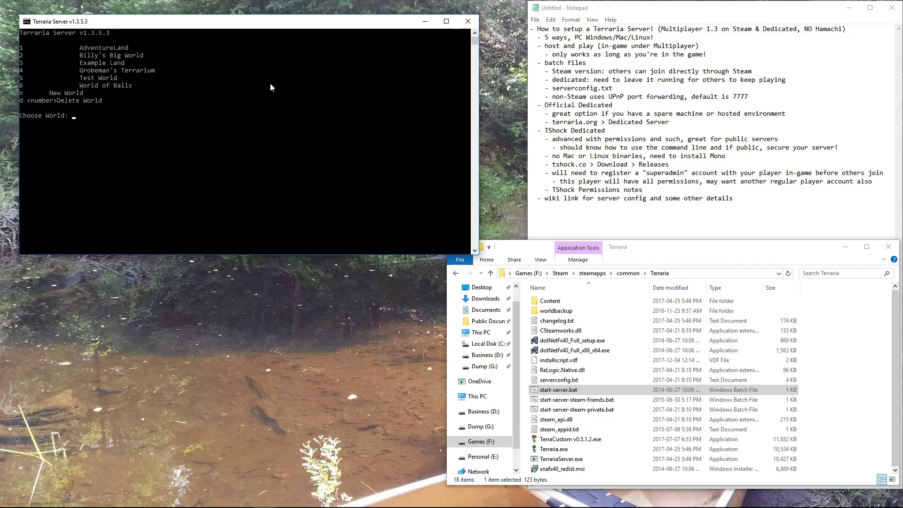
text(3)
key(Return)
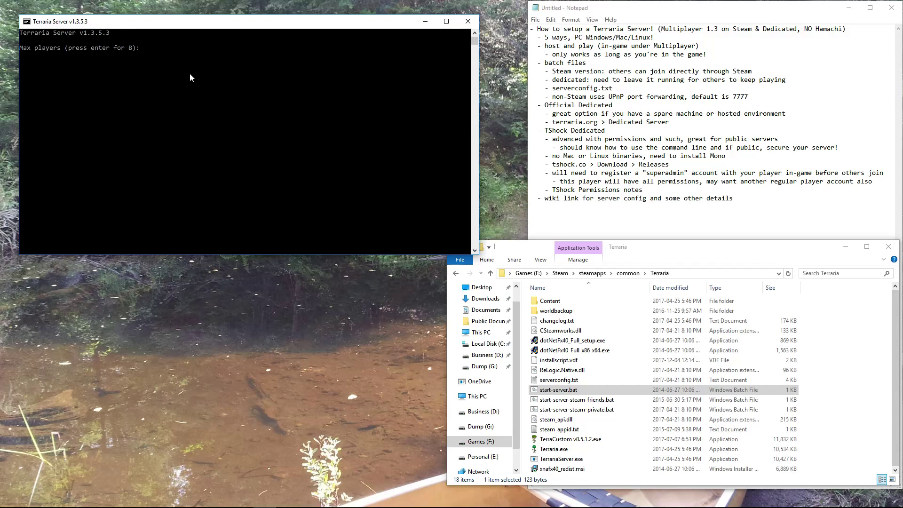
Start the server with the default player limit and port, automatic port forwarding and no password, and shut it down
key(Return)
key(Return)
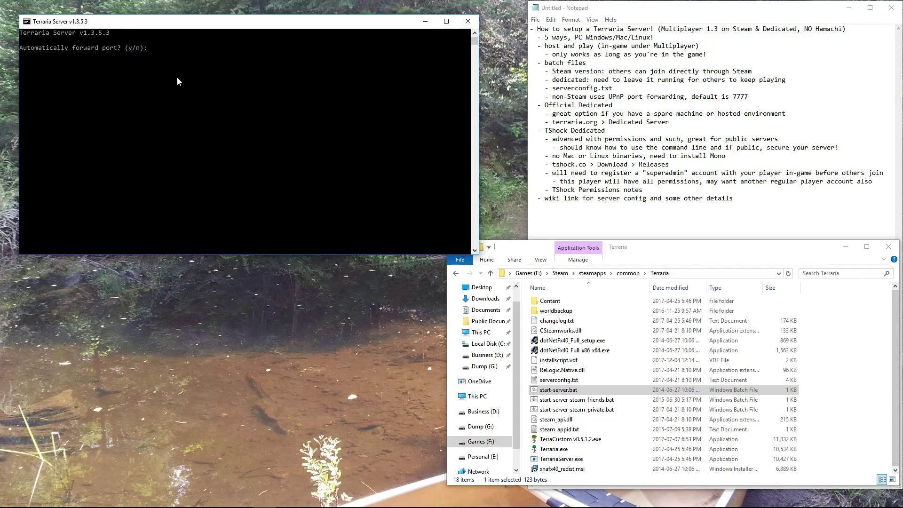
text(y)
key(Return)
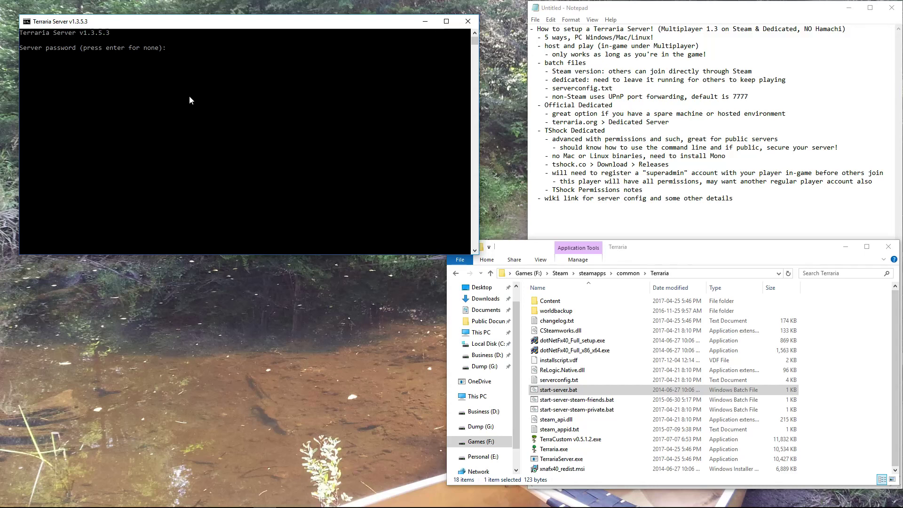
key(Return)
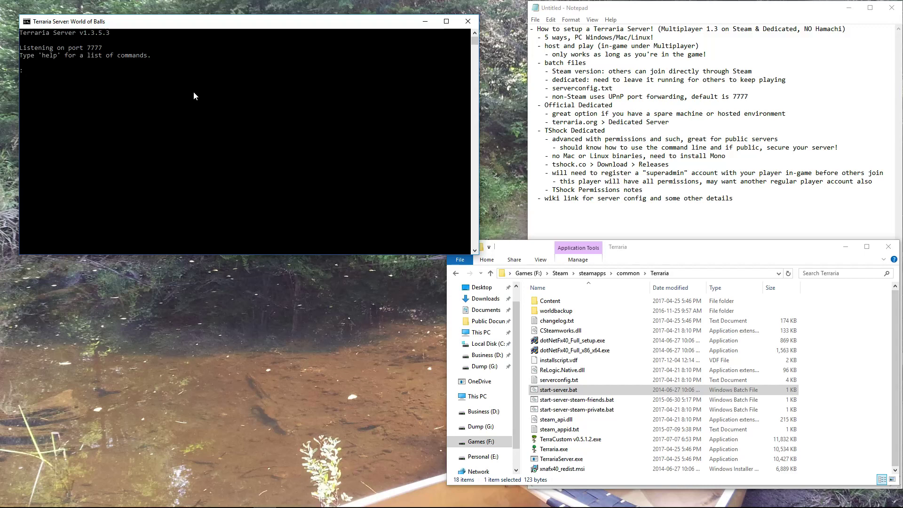
click(468, 21)
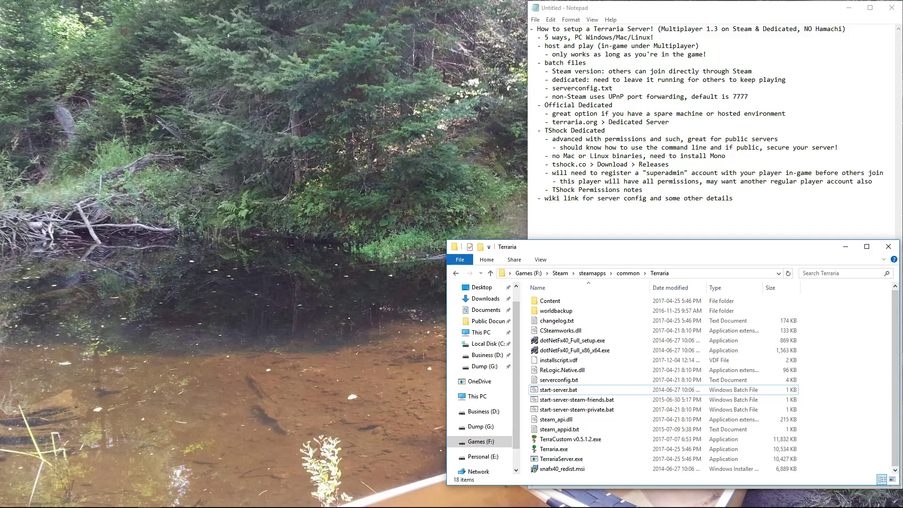
Find the Dedicated Server link on terraria.org, and open the 1353 folder inside terraria-server-1353.zip
key(alt+Tab)
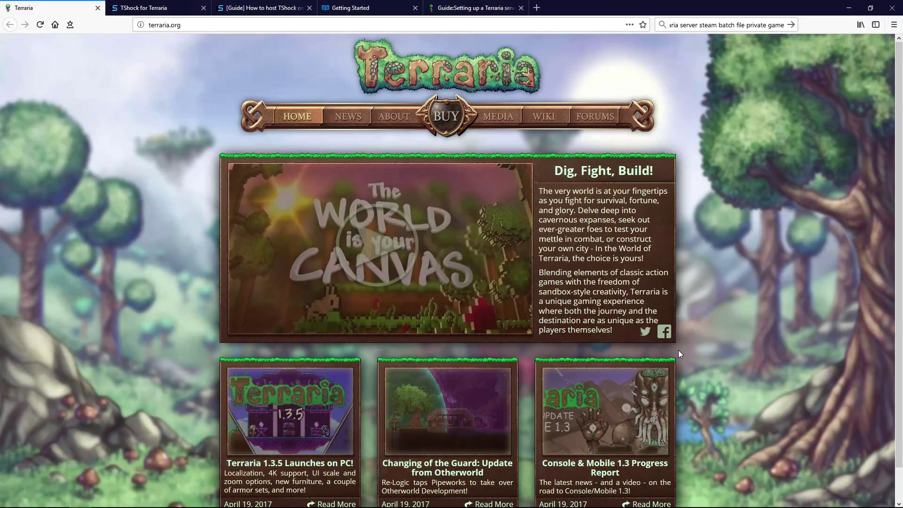
scroll(717, 244, down, 2)
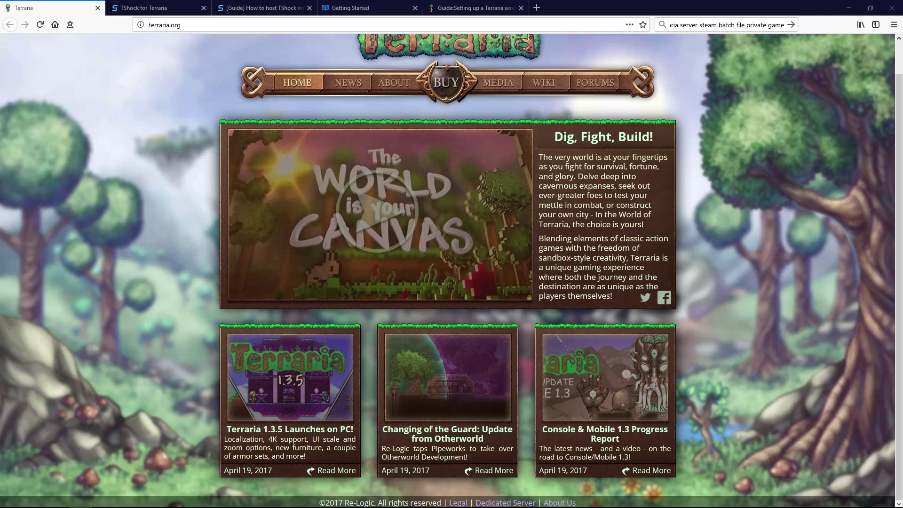
key(alt+Tab)
click(117, 102)
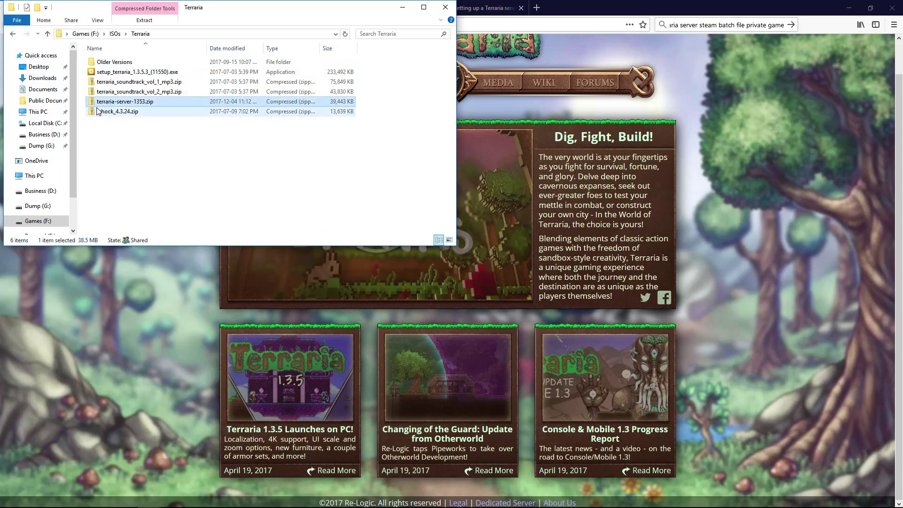
double_click(99, 102)
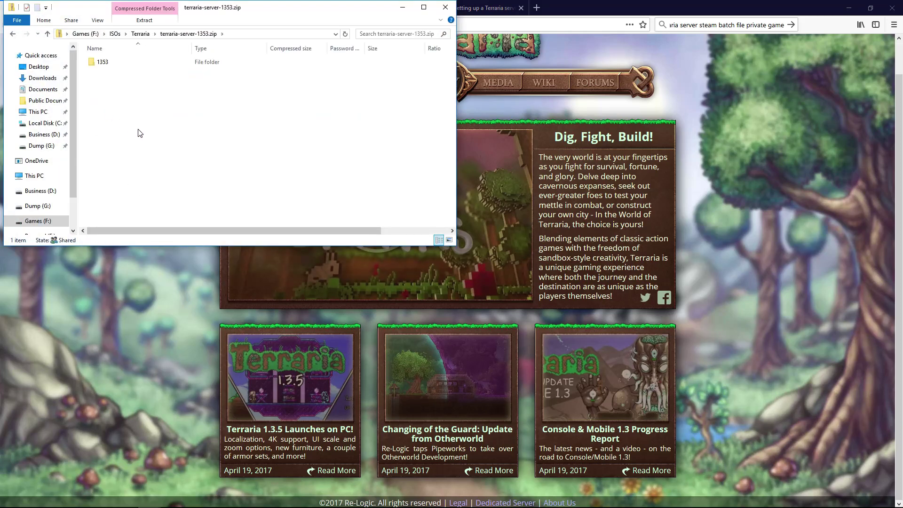
double_click(89, 64)
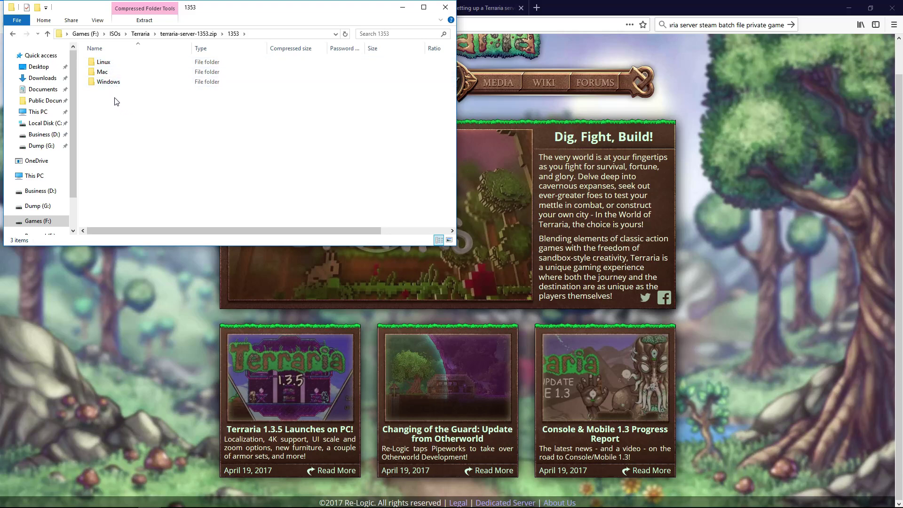
Examine the contents of the Windows, Mac and Linux folders in the dedicated server archive
click(111, 82)
key(alt+Left)
key(alt+Left)
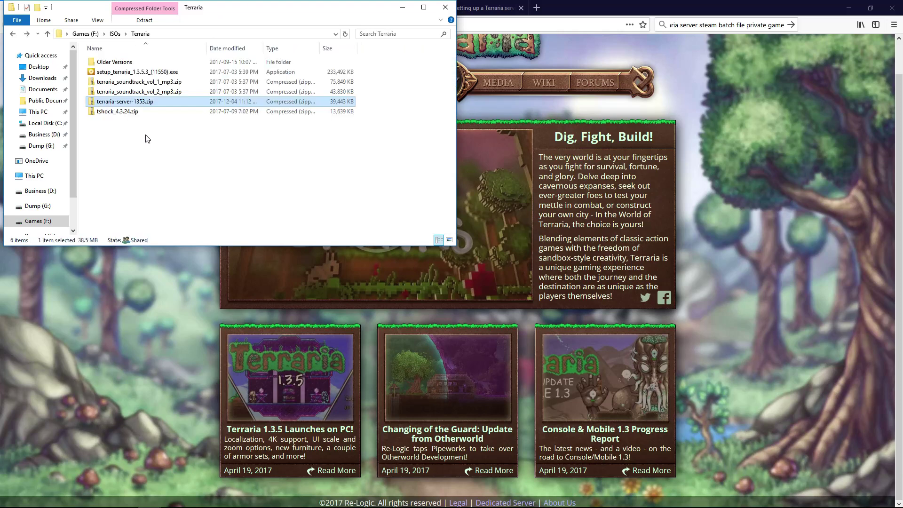
key(alt+Right)
key(alt+Right)
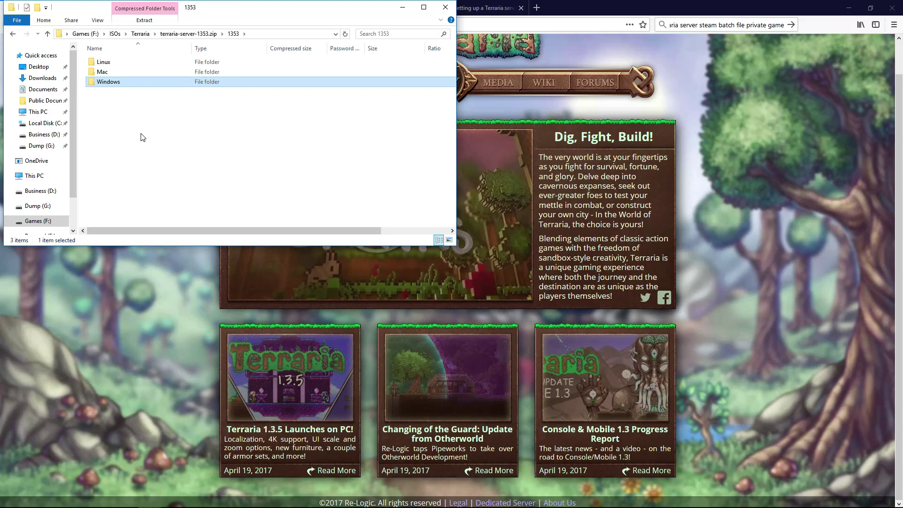
double_click(100, 83)
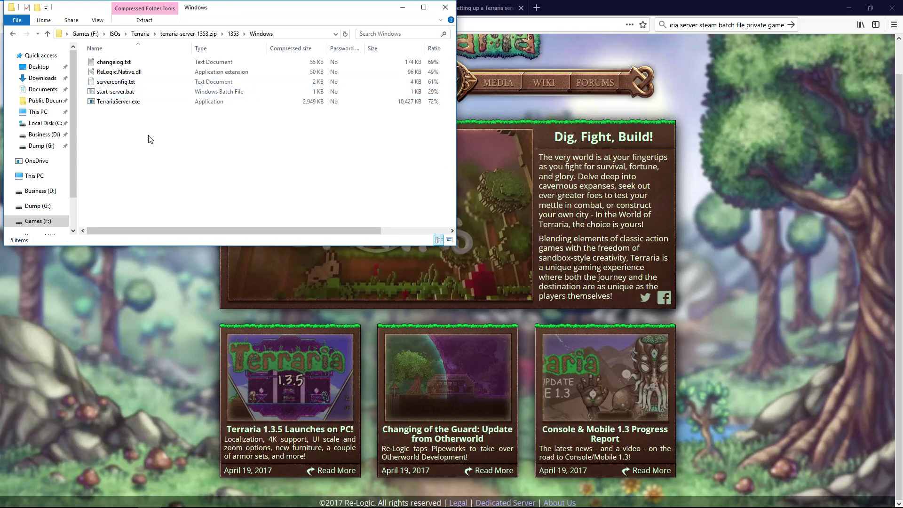
key(alt+Left)
click(106, 73)
double_click(106, 74)
key(alt+Left)
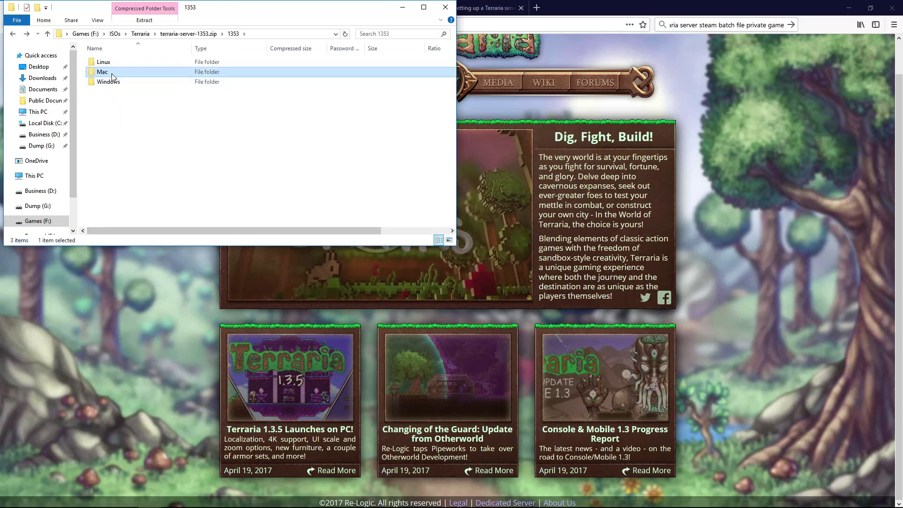
double_click(103, 63)
key(alt+Left)
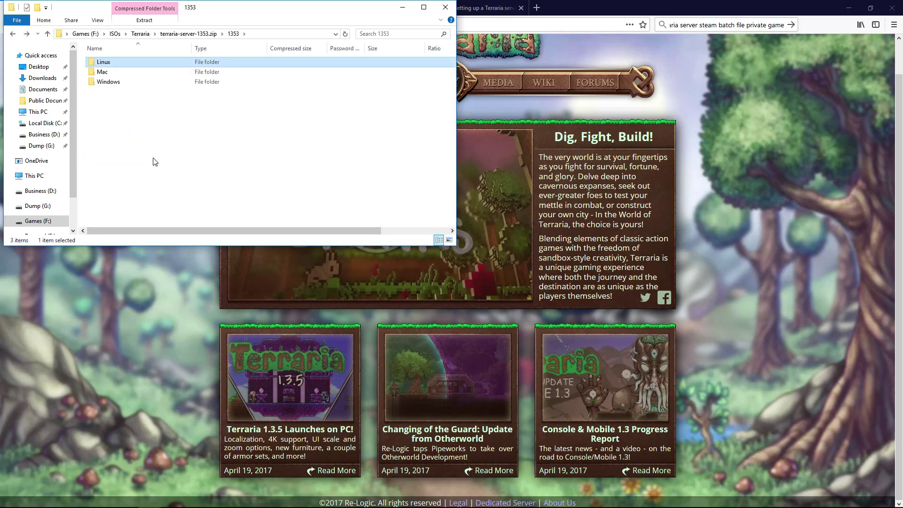
Open serverconfig.txt from the archive's Windows folder and return to the 1353 folder
double_click(110, 82)
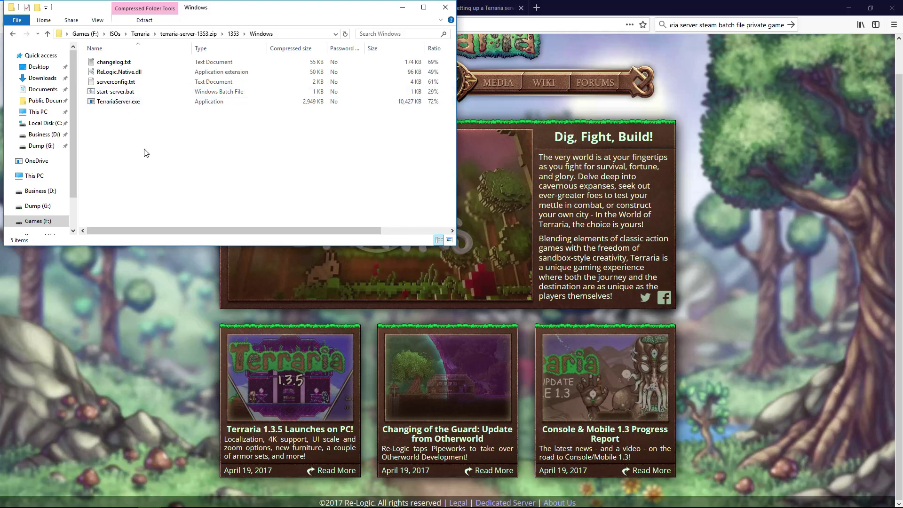
double_click(132, 83)
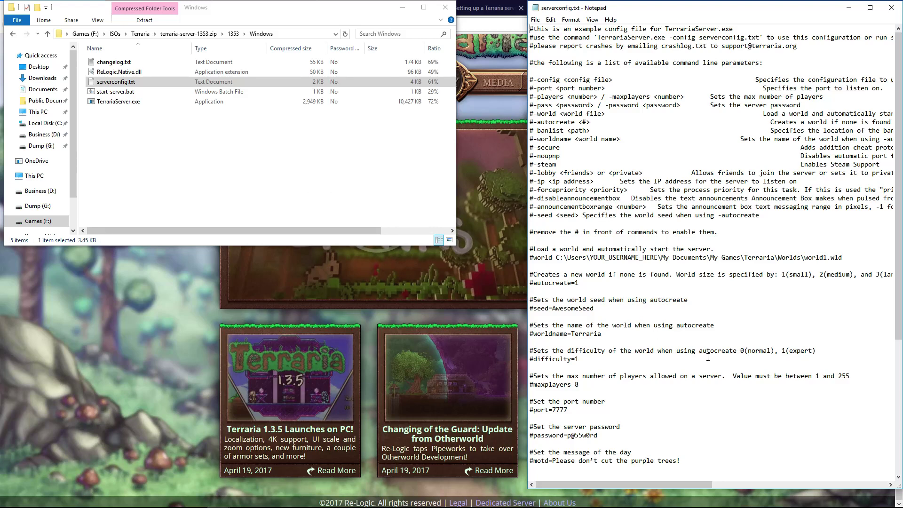
click(249, 183)
key(alt+Left)
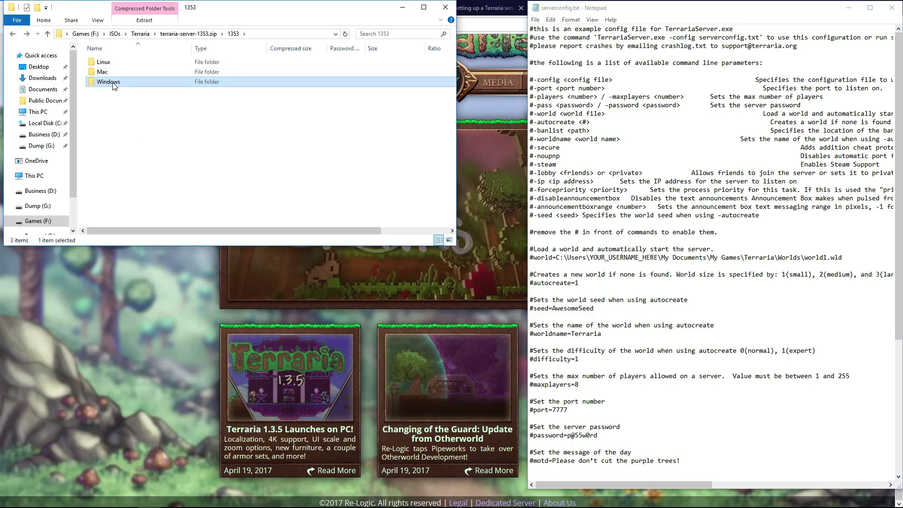
Recheck the server files in the archive's Windows folder and go back up to 1353
right_click(113, 86)
click(296, 161)
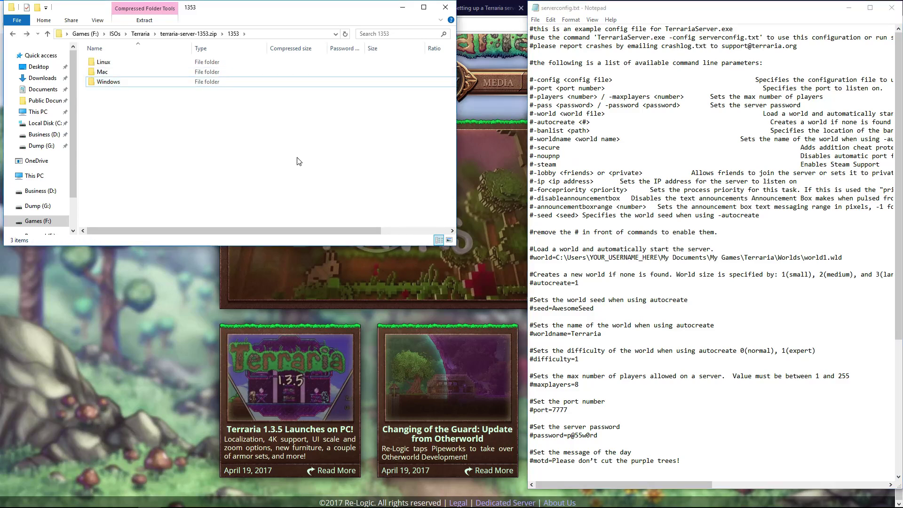
double_click(113, 82)
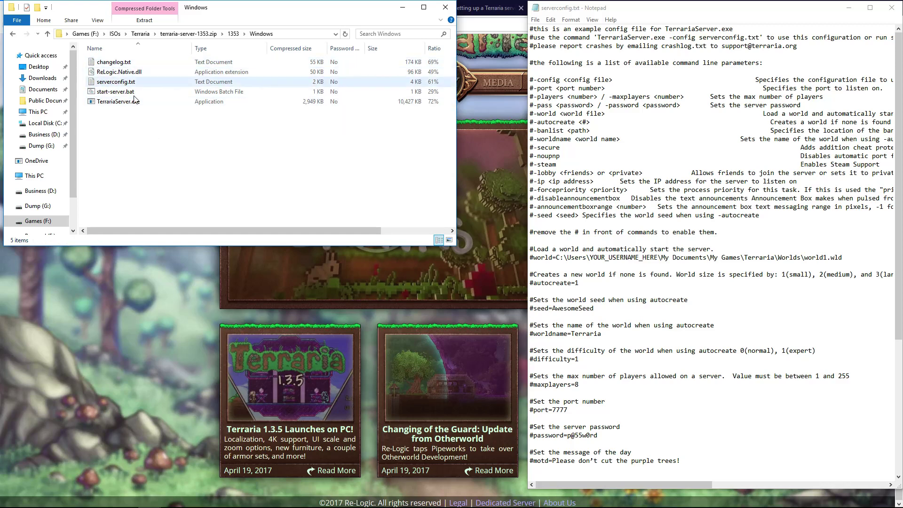
key(BackSpace)
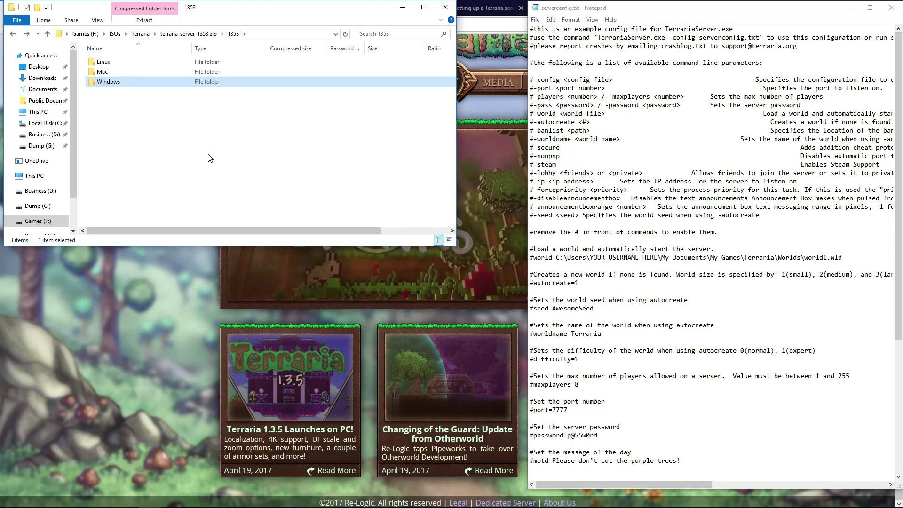
Read through the server settings in serverconfig.txt and close the file without changes
click(726, 23)
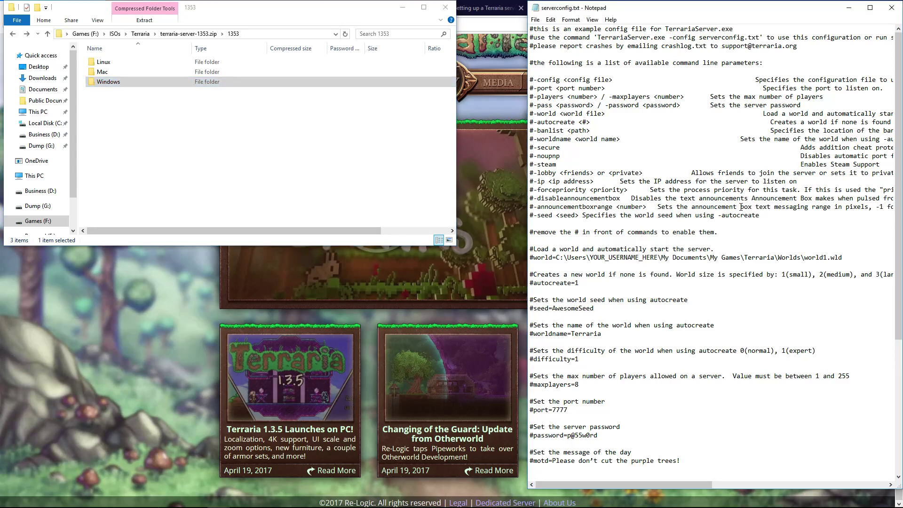
scroll(729, 202, down, 4)
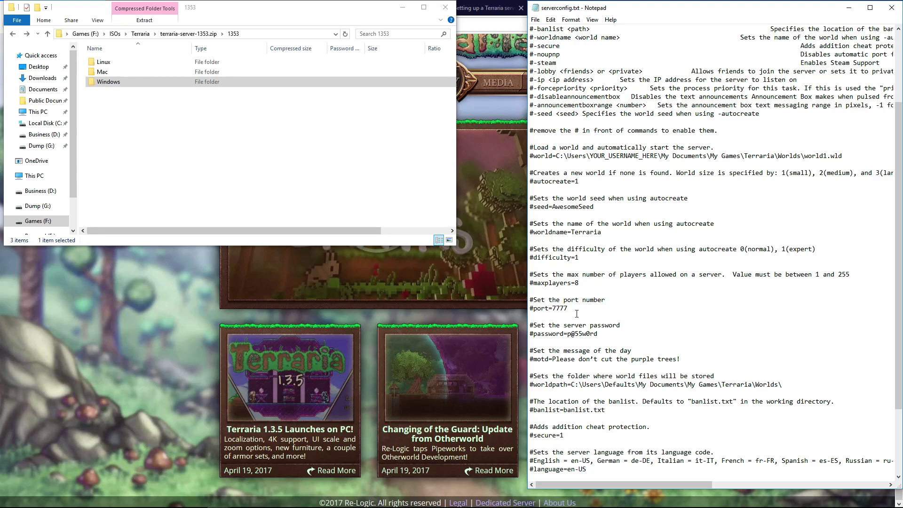
scroll(576, 313, down, 4)
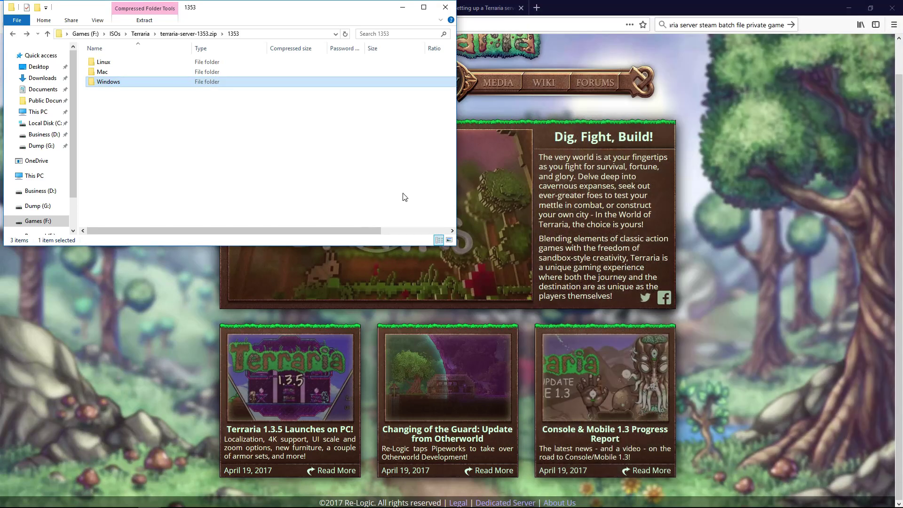
click(890, 7)
click(356, 171)
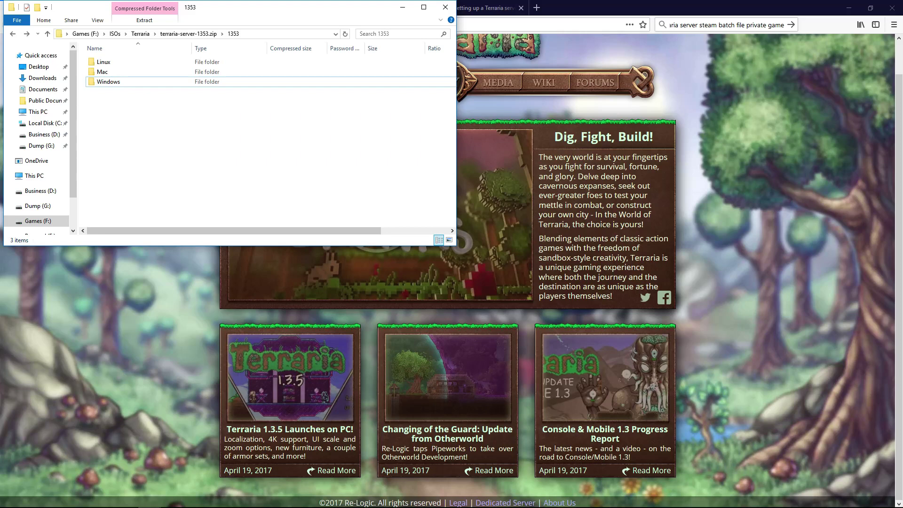
Bring the Terraria server setup notes back on screen and return to the Terraria folder under ISOs
click(218, 507)
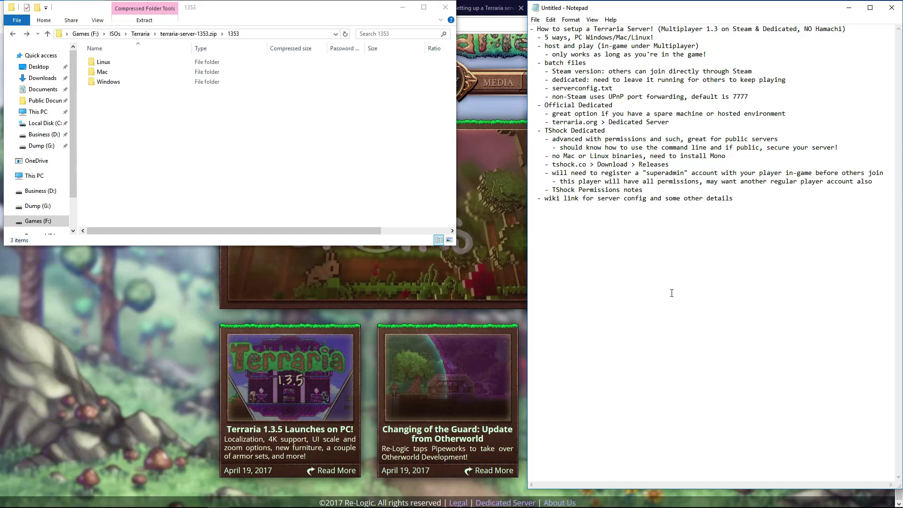
click(425, 131)
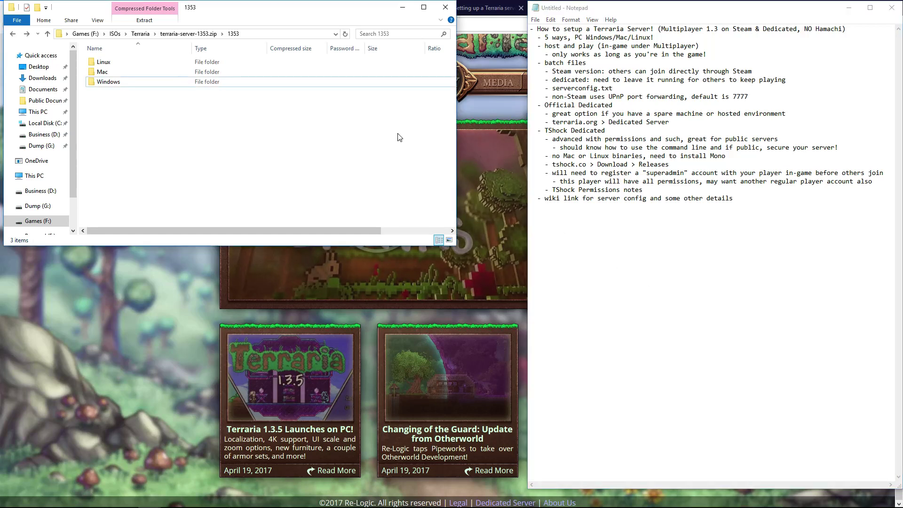
key(alt+Left)
key(alt+Left)
key(alt+Left)
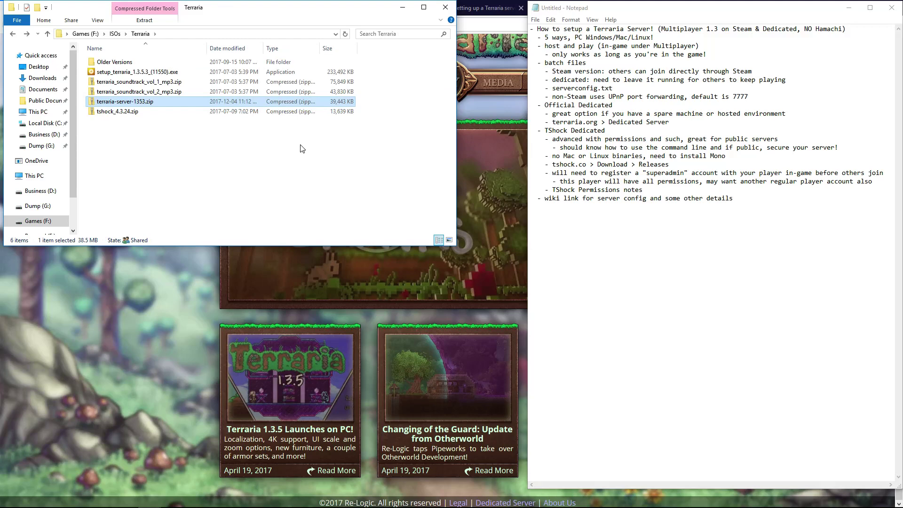
Reopen the Terraria folder under ISOs and switch to the browser to show the TShock for Terraria home page
double_click(106, 151)
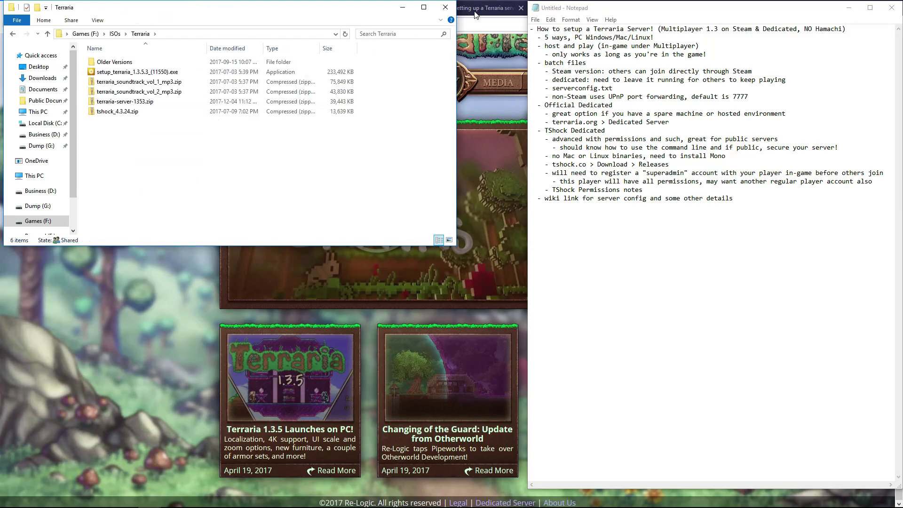
click(515, 30)
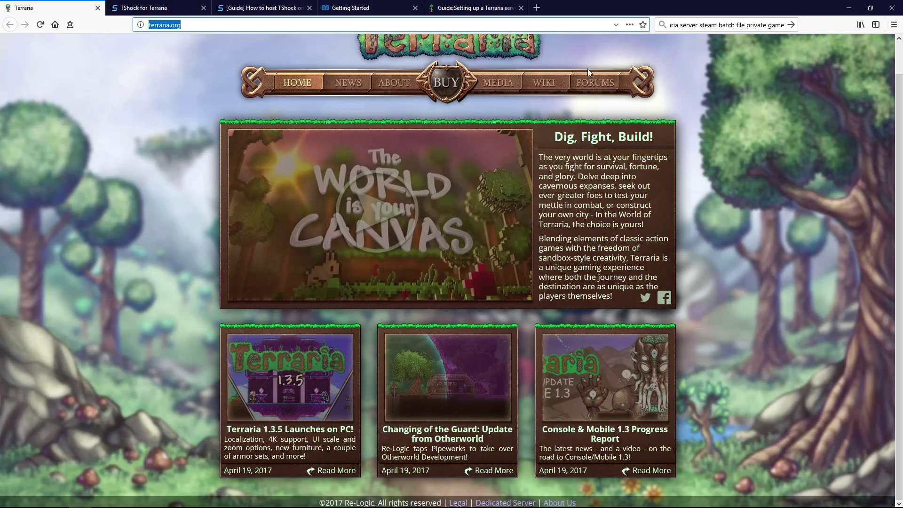
click(143, 8)
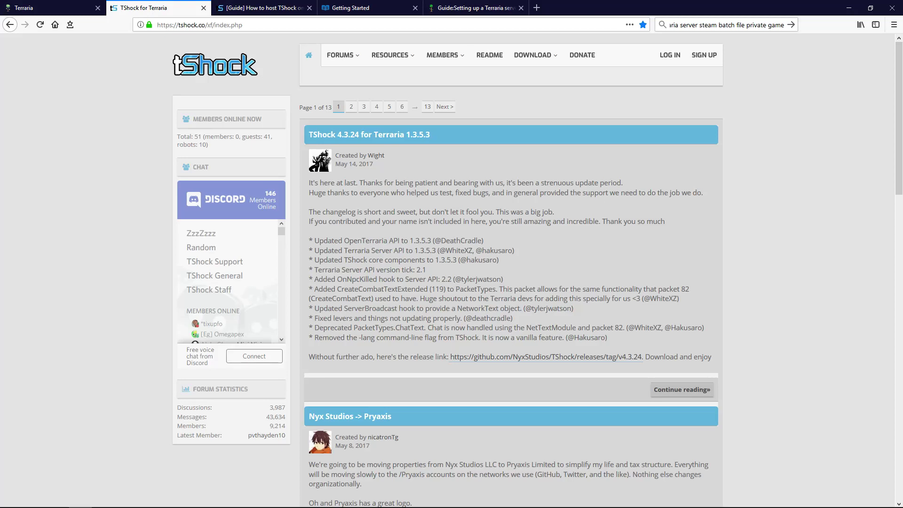
Check the server setup notes and open the TShock releases download page on GitHub
key(alt+Tab)
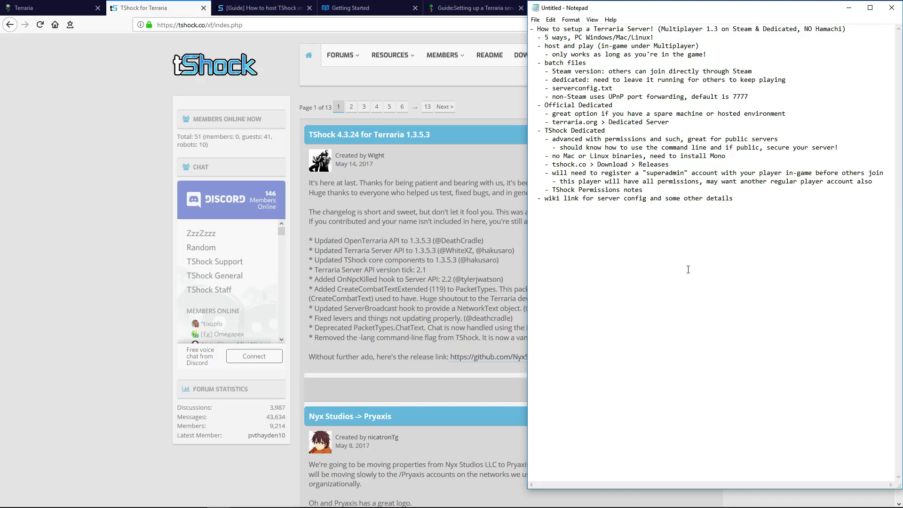
click(486, 233)
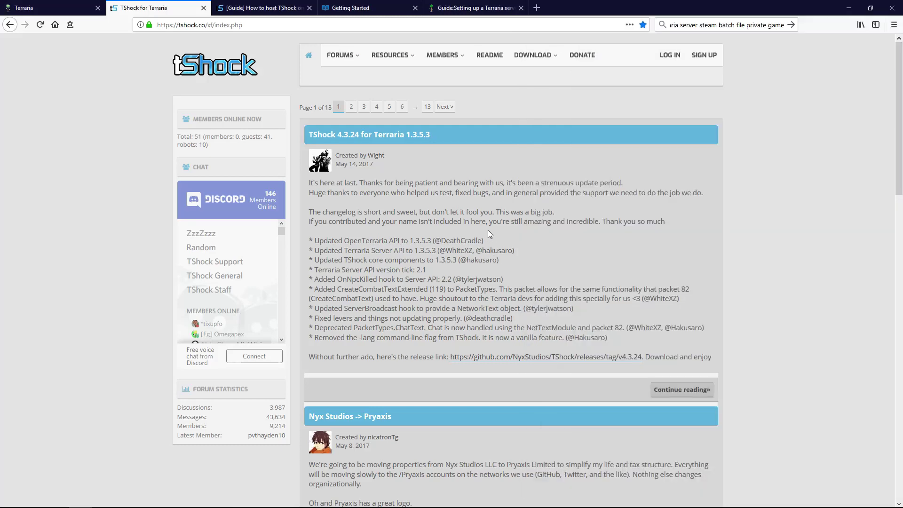
click(540, 58)
key(alt+Left)
click(543, 56)
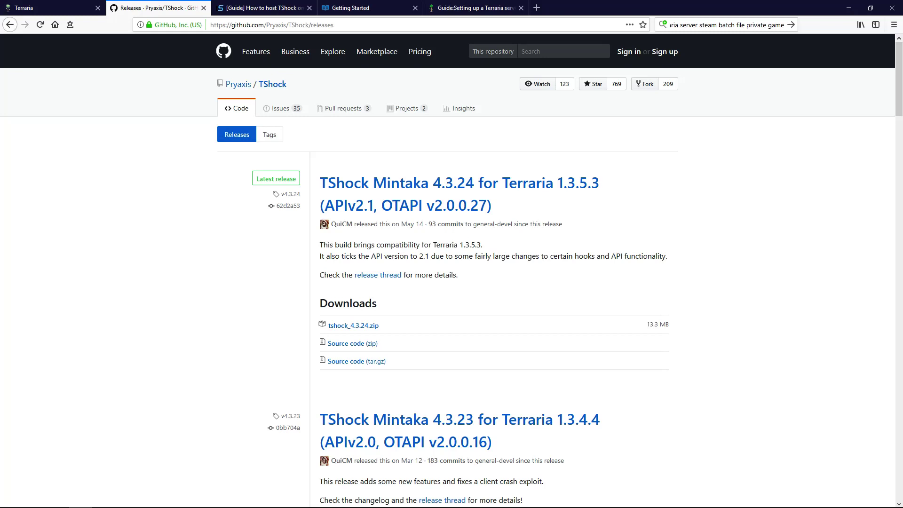
Look through tshock_4.3.24.zip and its ServerPlugins folder in File Explorer, and return to the Terraria folder under ISOs
key(alt+Tab)
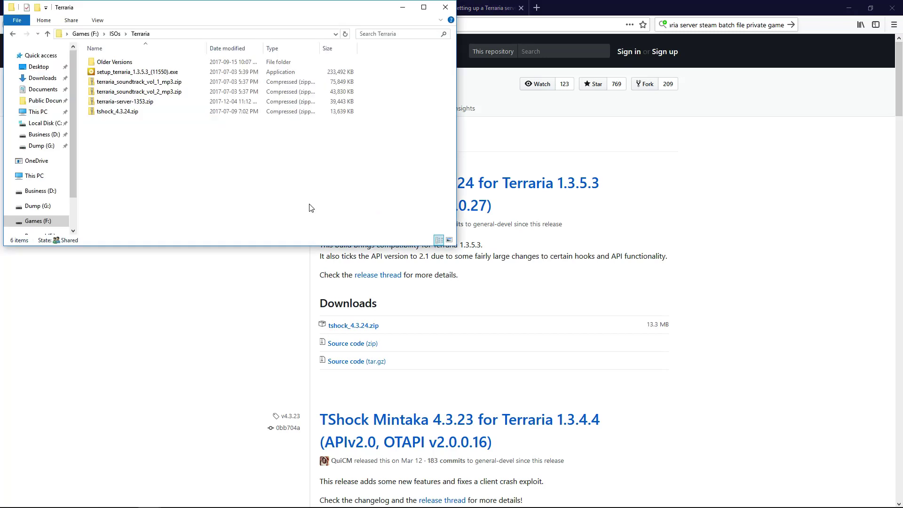
double_click(118, 114)
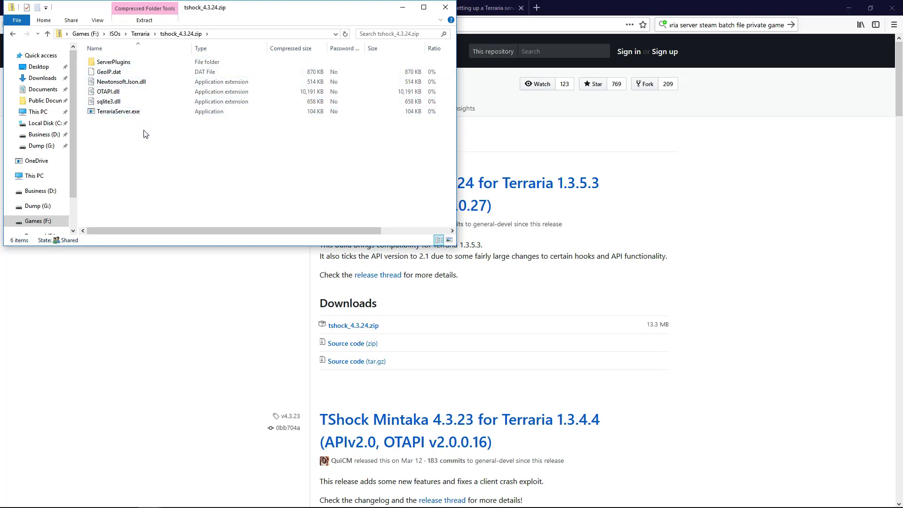
double_click(125, 63)
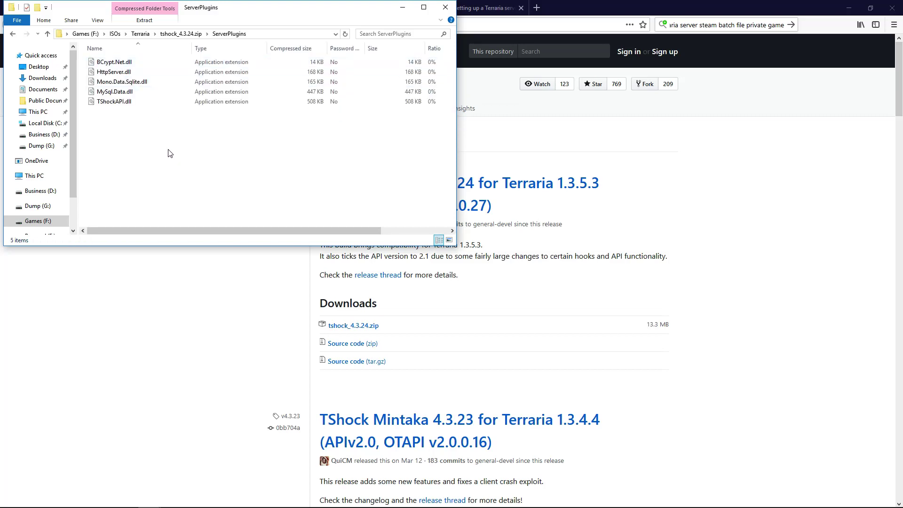
key(alt+Left)
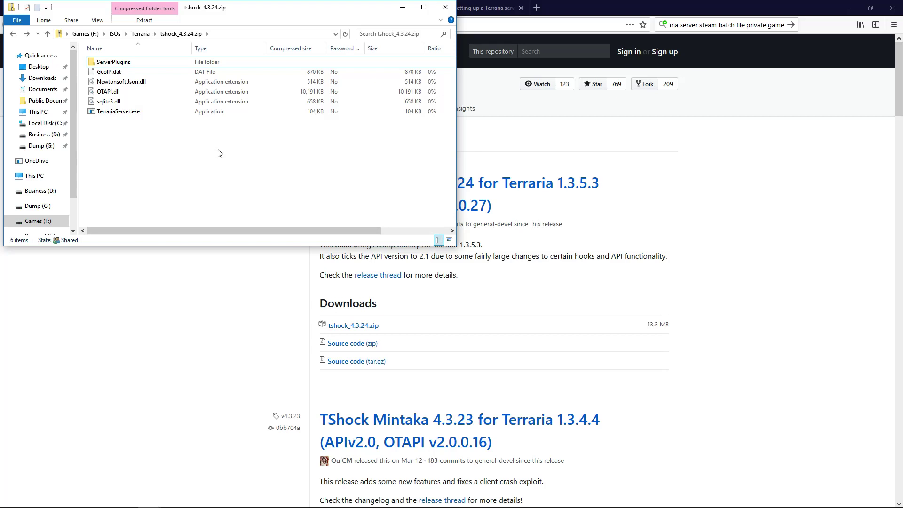
key(alt+Up)
key(alt+Up)
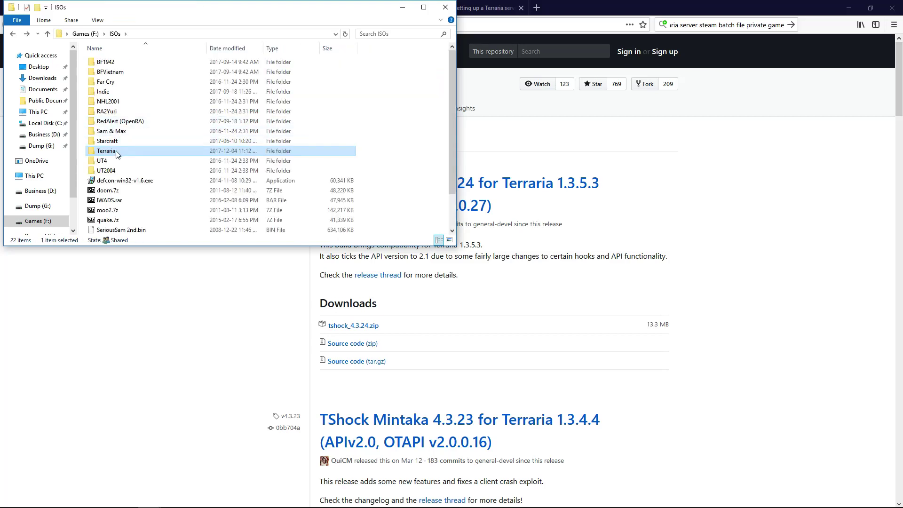
double_click(128, 151)
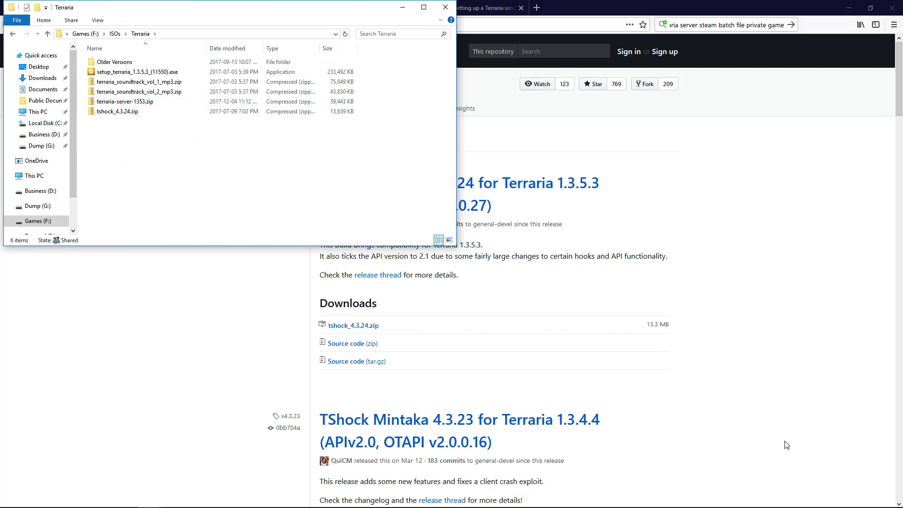
Review the server setup notes and the TShock Permissions.txt notes over the TShock releases page
click(762, 306)
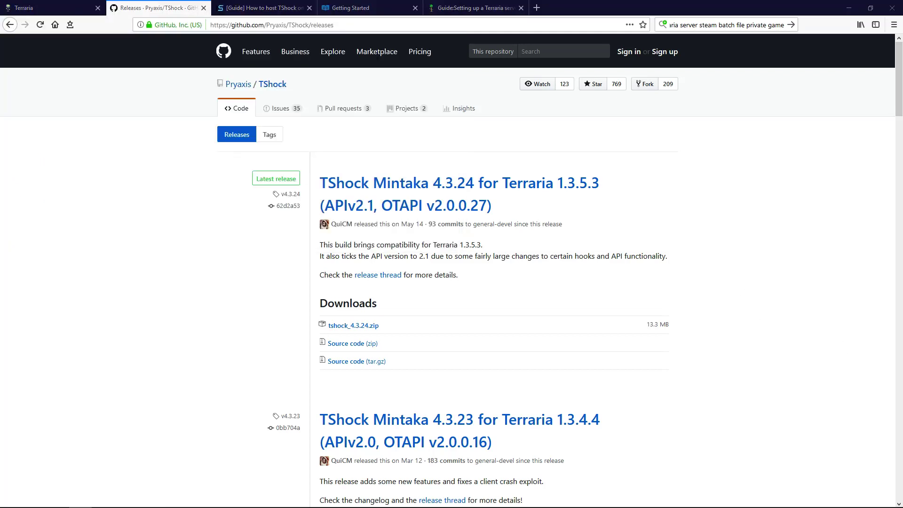
key(alt+Tab)
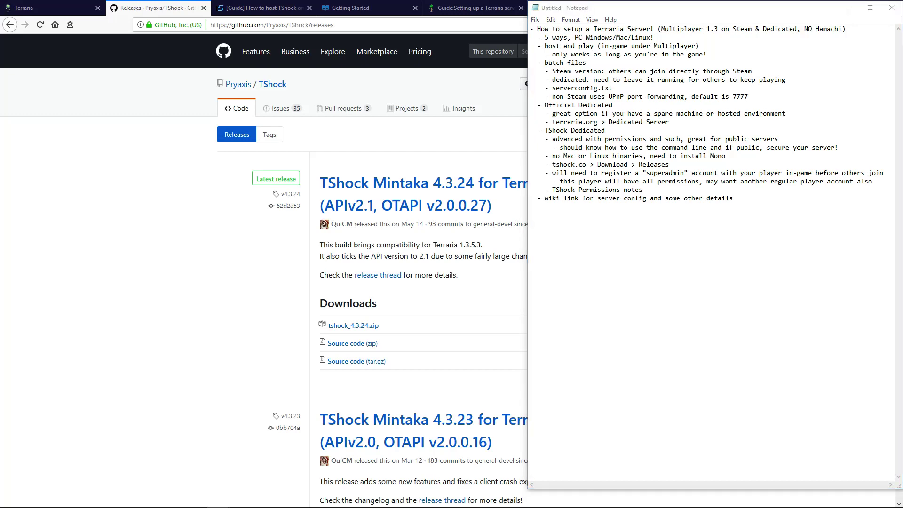
key(alt+Tab)
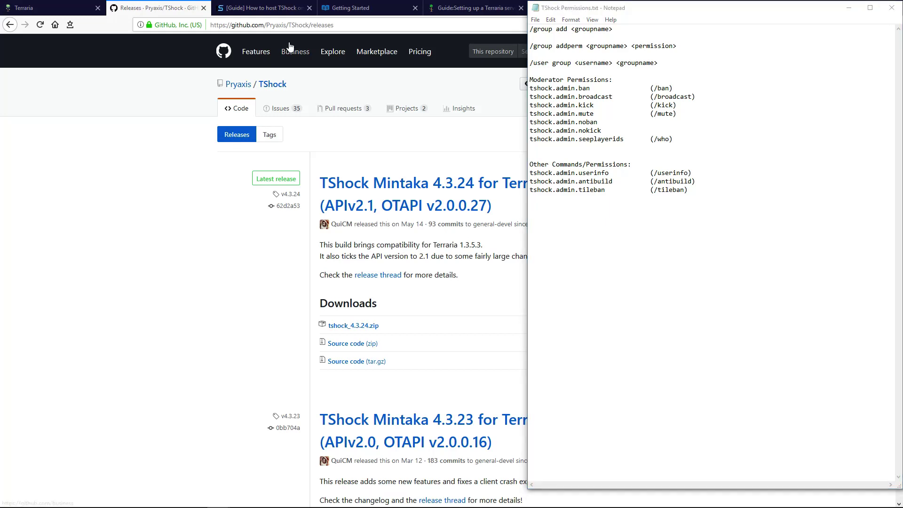
Read through the TShock forum guide on hosting TShock on Linux and return to its beginning
click(263, 8)
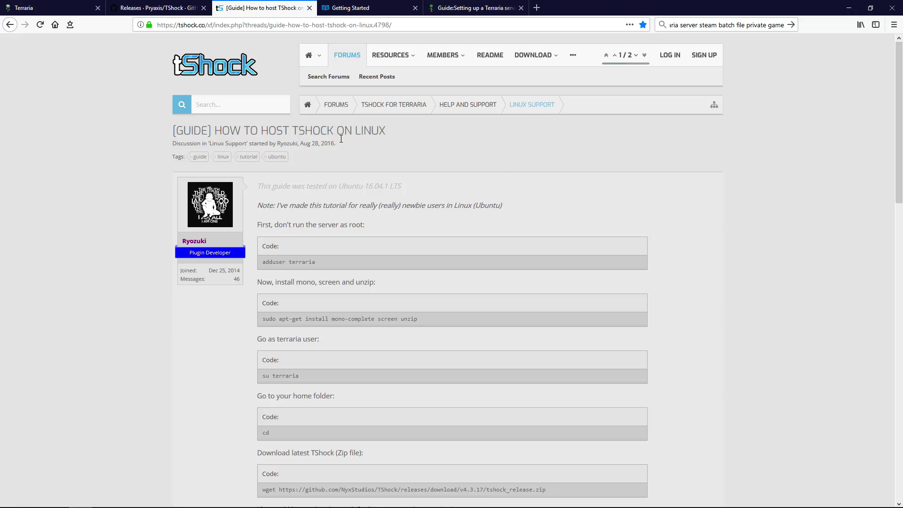
scroll(379, 169, down, 2)
scroll(263, 222, up, 1)
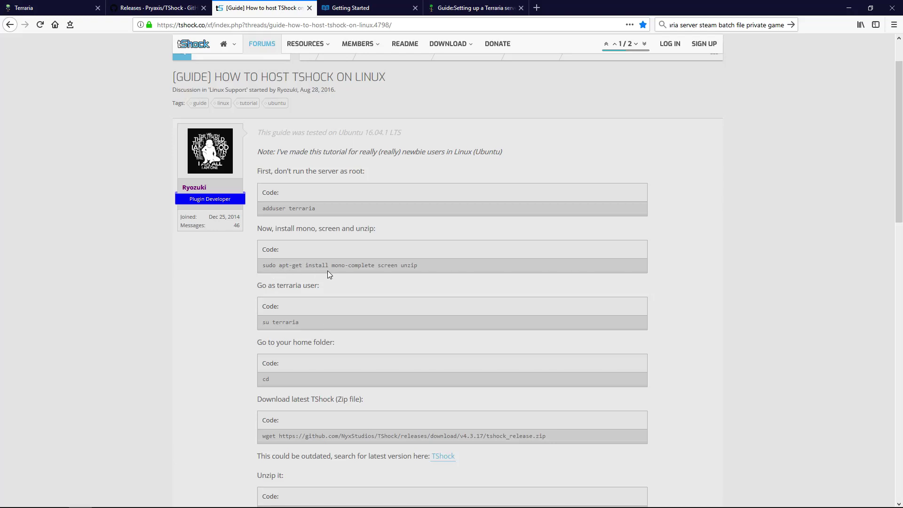
scroll(228, 307, down, 5)
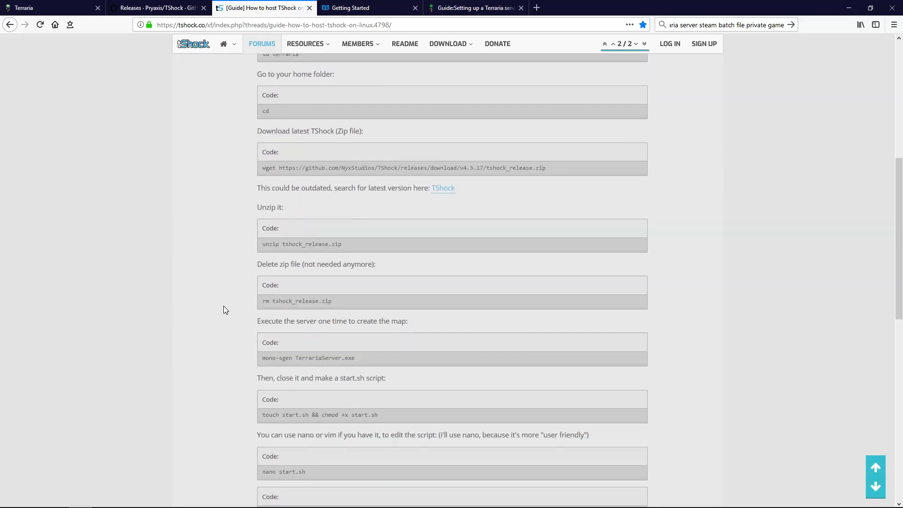
scroll(225, 310, down, 4)
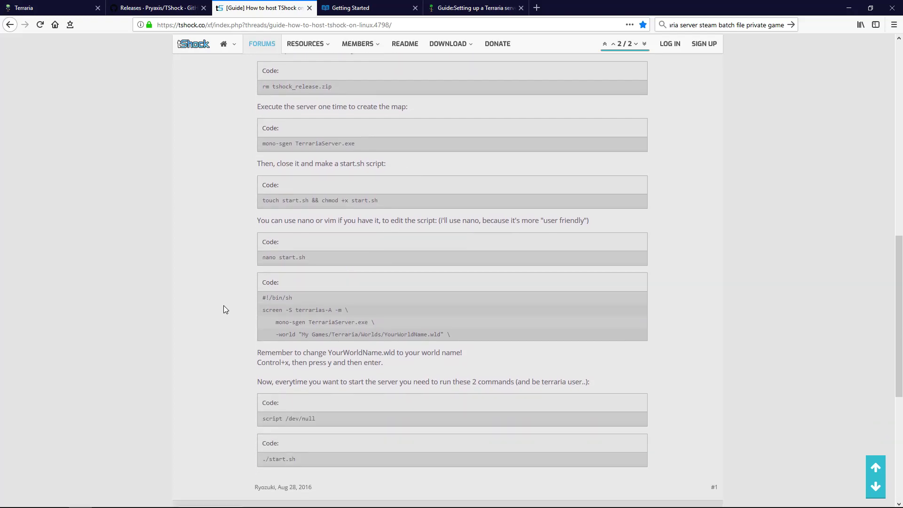
scroll(224, 309, up, 1)
scroll(224, 308, down, 4)
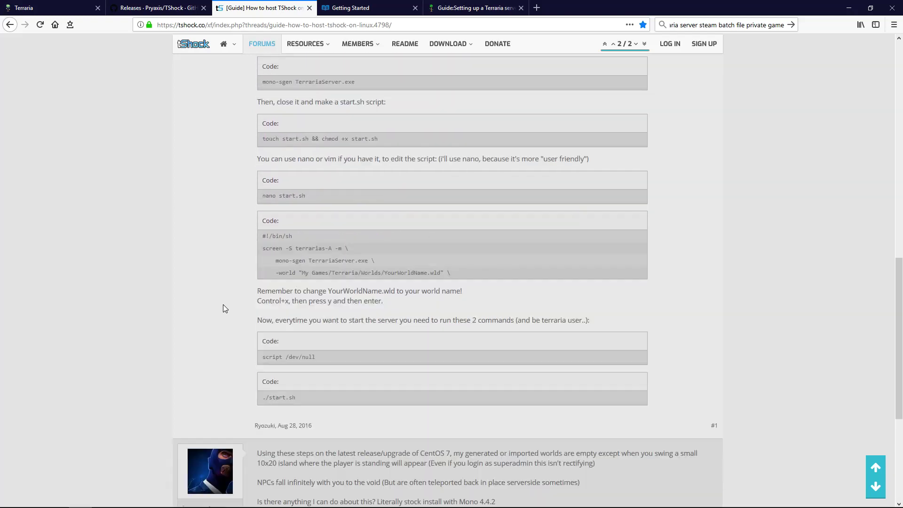
scroll(222, 305, up, 13)
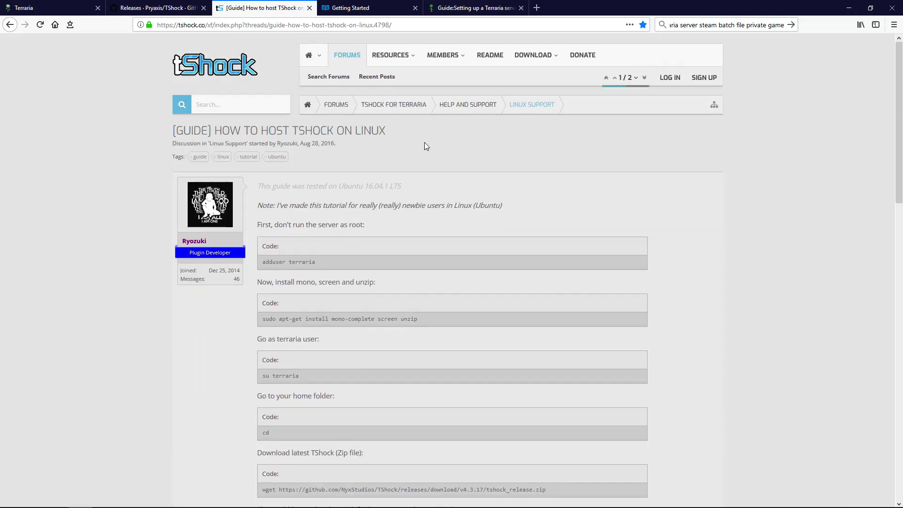
Show the Terraria Wiki guide on setting up a Terraria server
click(410, 55)
click(453, 7)
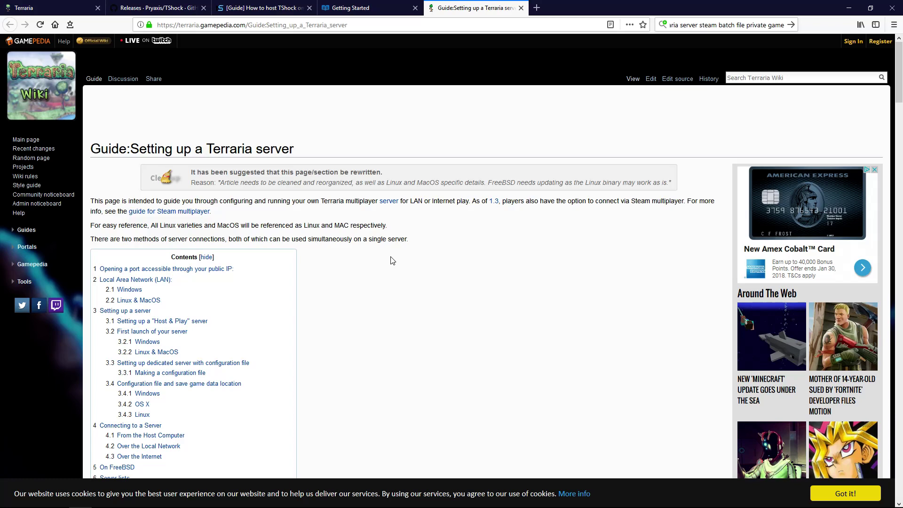
Minimize the browser, switch to the MacOS Sierra virtual machine in VirtualBox and log in with the account password
click(855, 8)
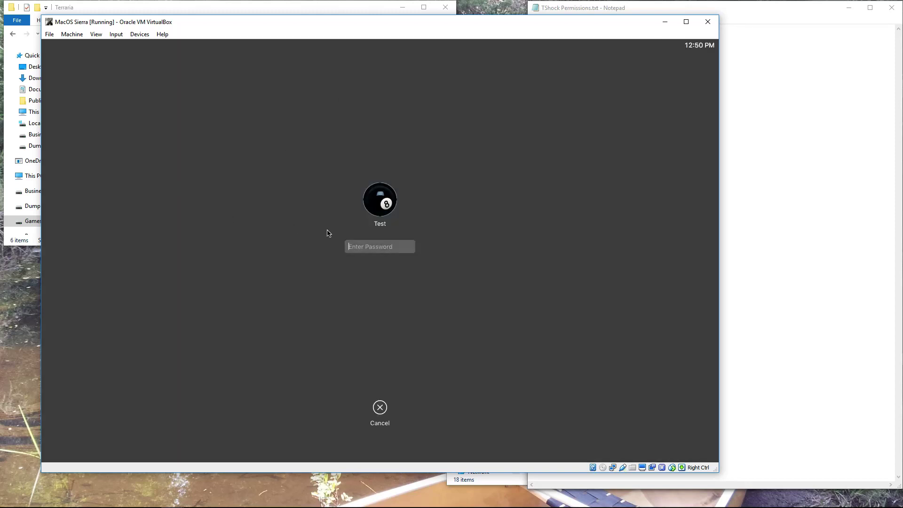
text(•••••••)
key(Return)
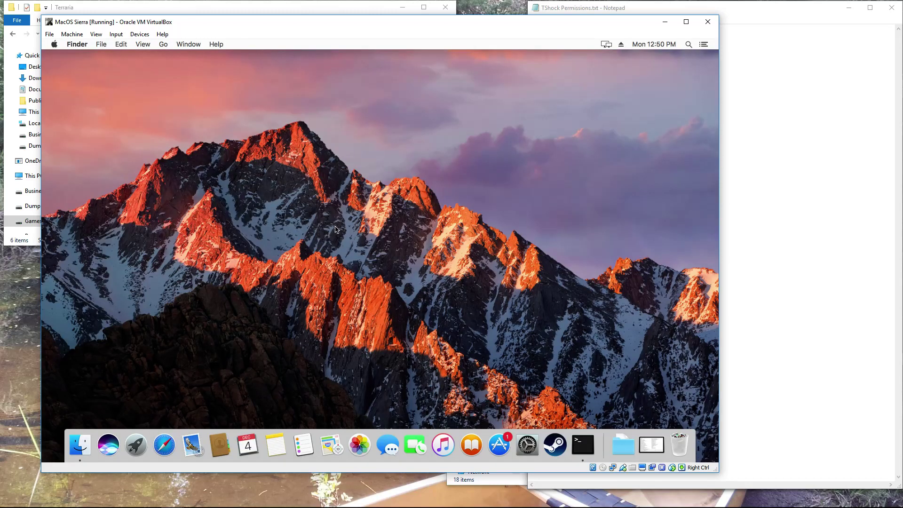
Go to the folder /Users/test/Library/Application Support in Finder
click(162, 44)
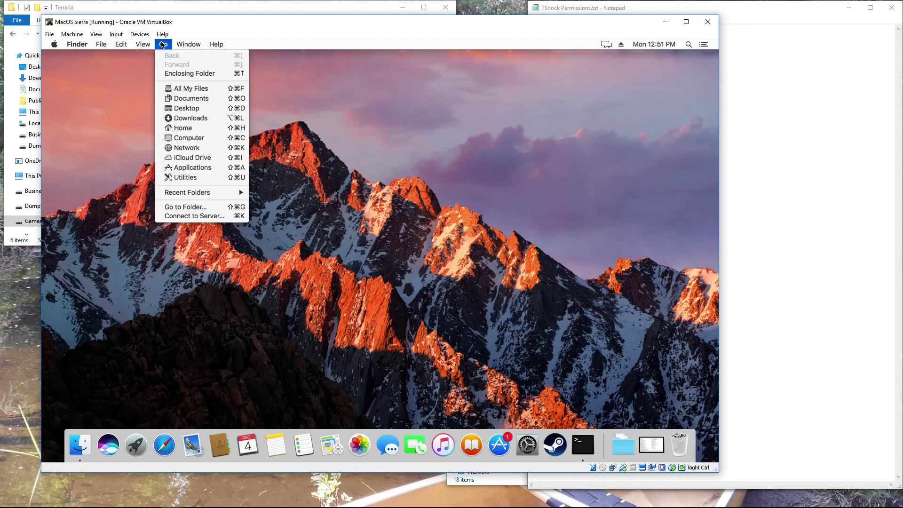
click(197, 207)
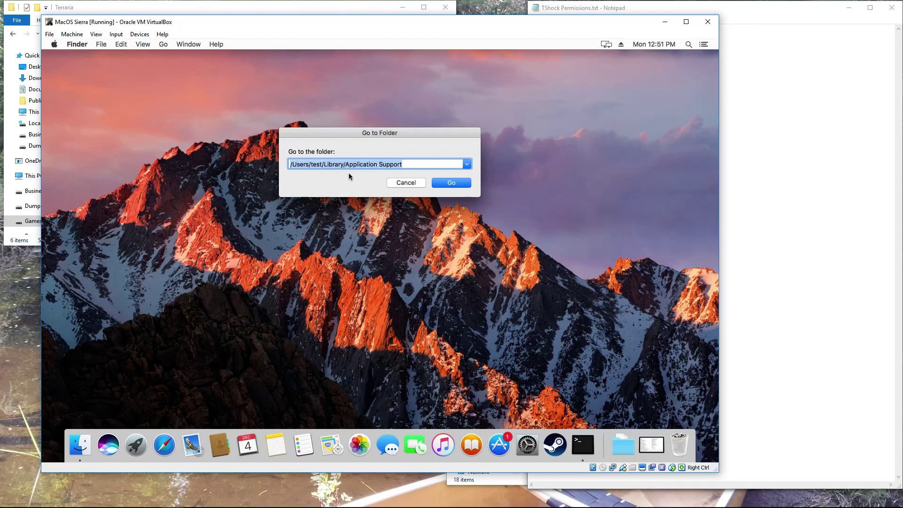
click(455, 182)
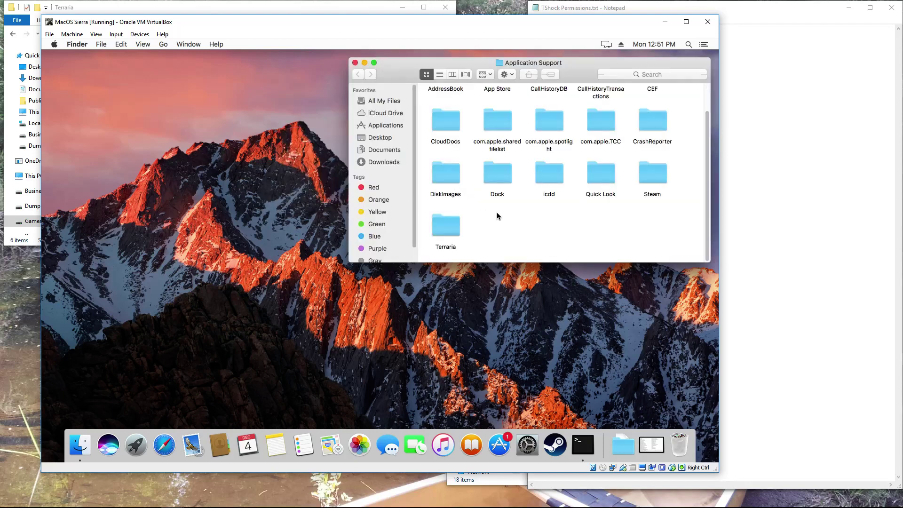
Open the Steam installation's Terraria folder under Steam/steamapps/common
double_click(649, 175)
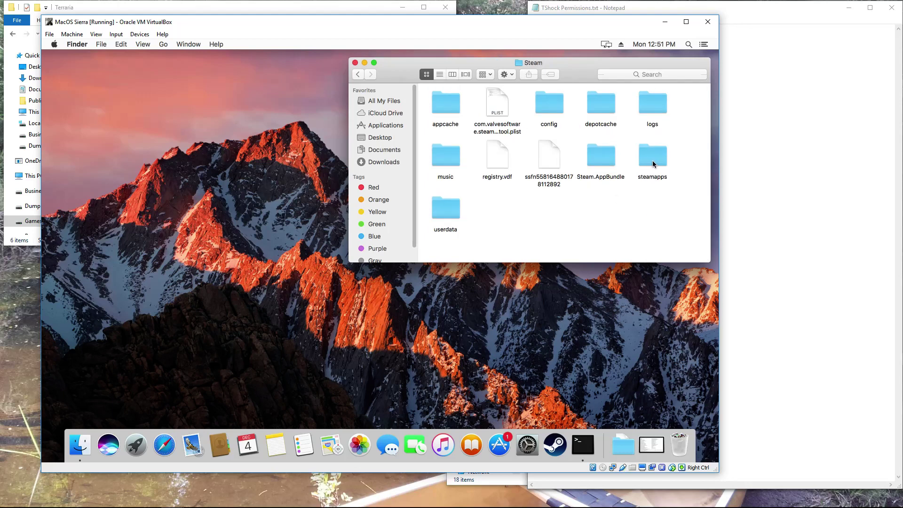
double_click(652, 164)
double_click(505, 110)
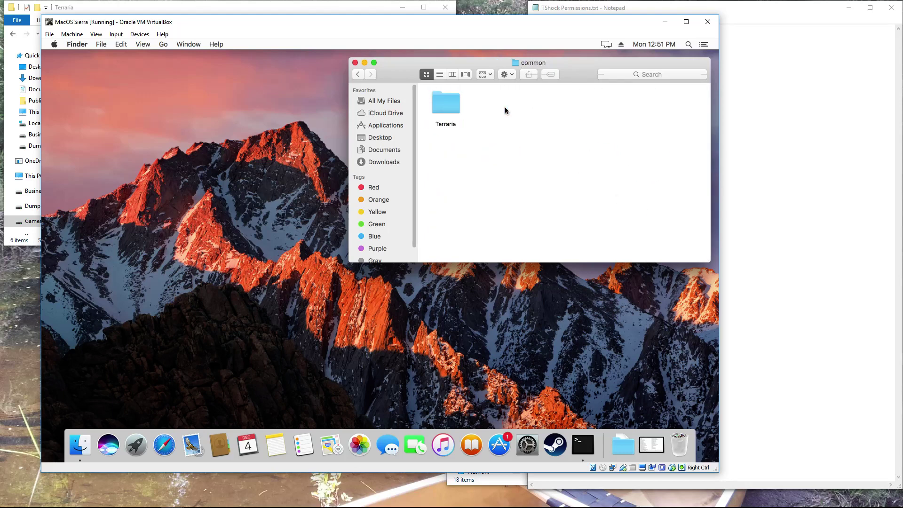
double_click(446, 105)
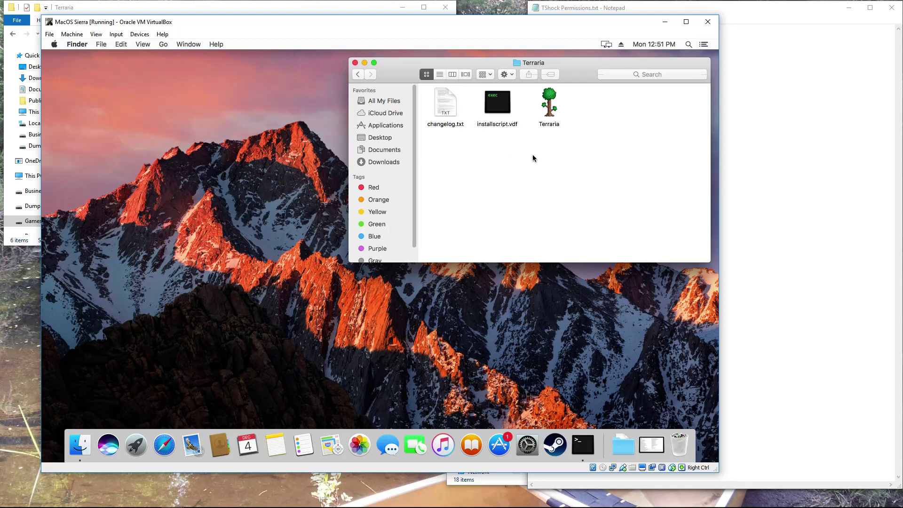
Show the package contents of the Terraria app and open the MacOS folder inside Contents
right_click(552, 107)
click(543, 105)
right_click(548, 106)
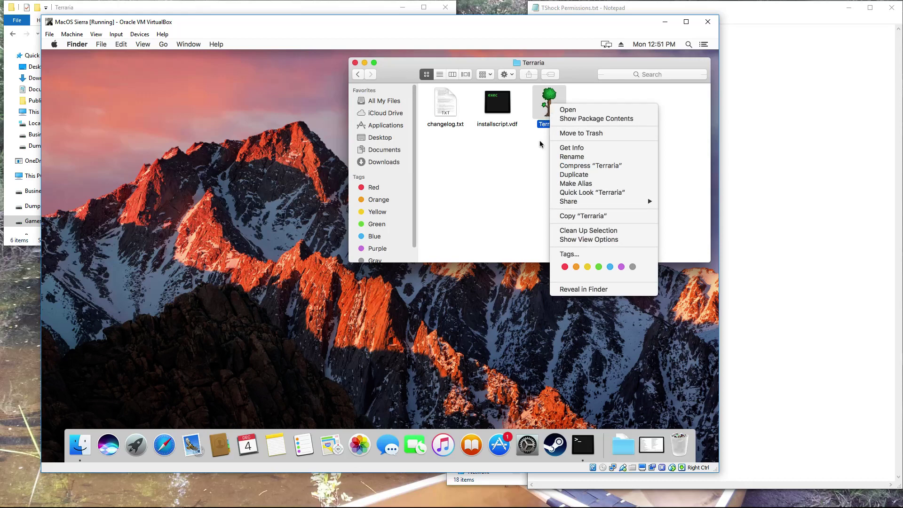
click(595, 119)
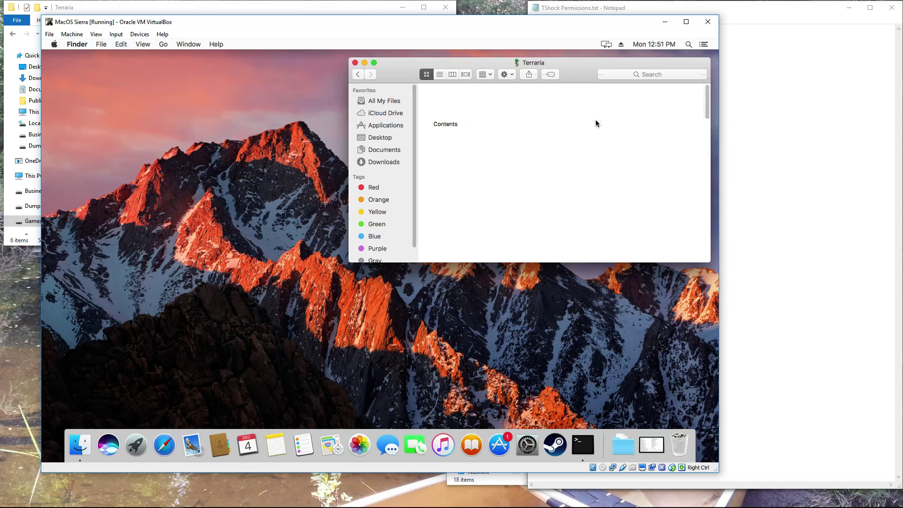
click(441, 106)
double_click(441, 107)
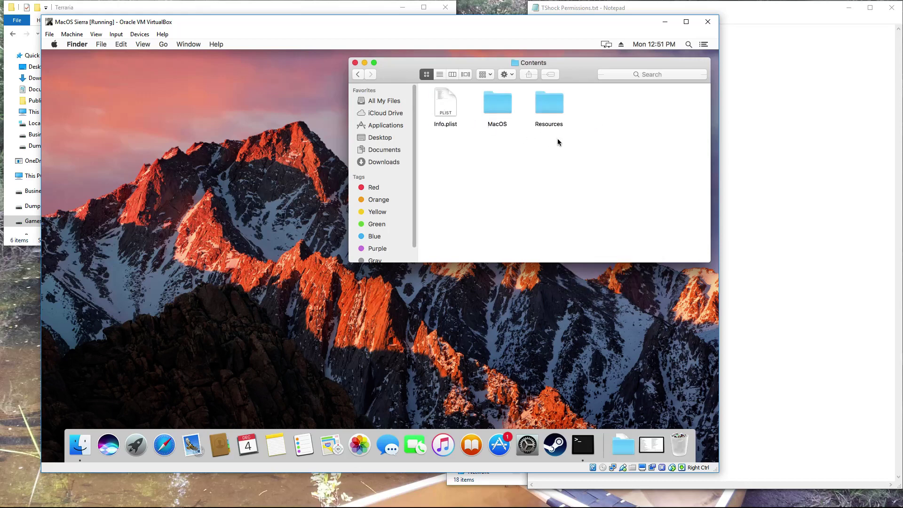
double_click(500, 106)
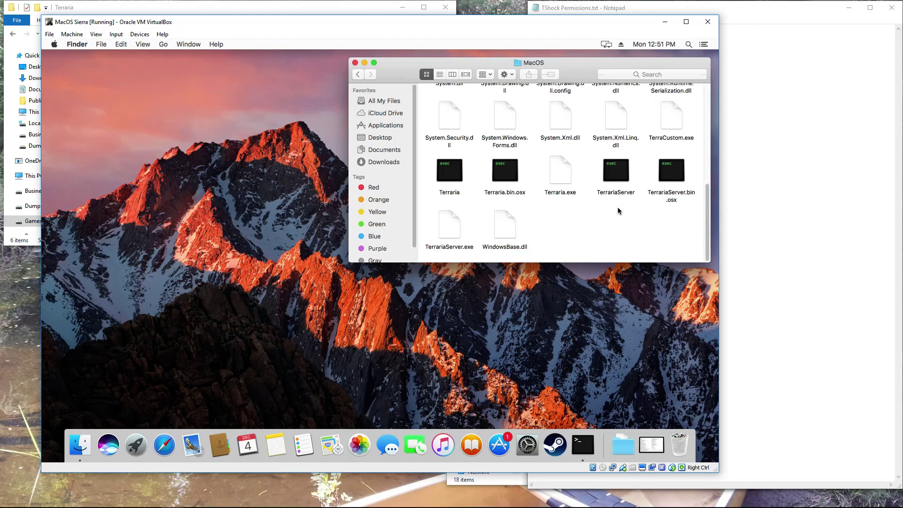
right_click(615, 178)
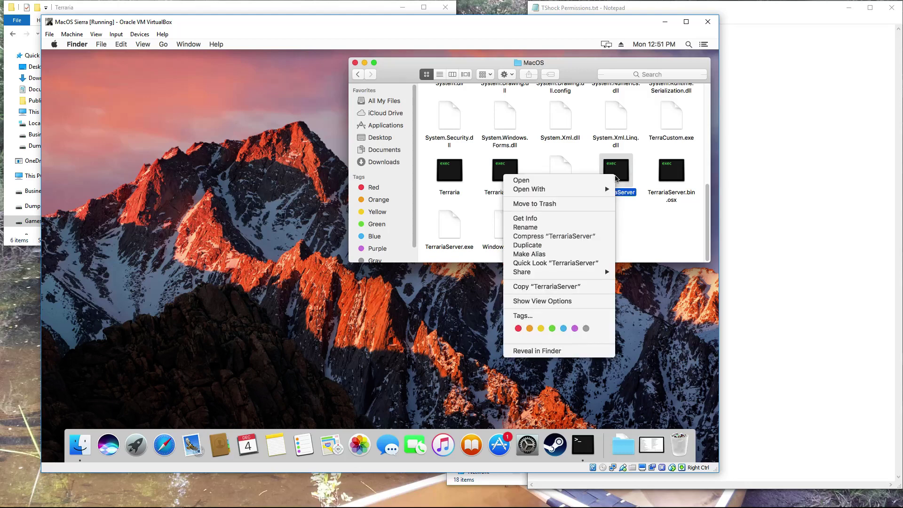
click(633, 205)
right_click(619, 170)
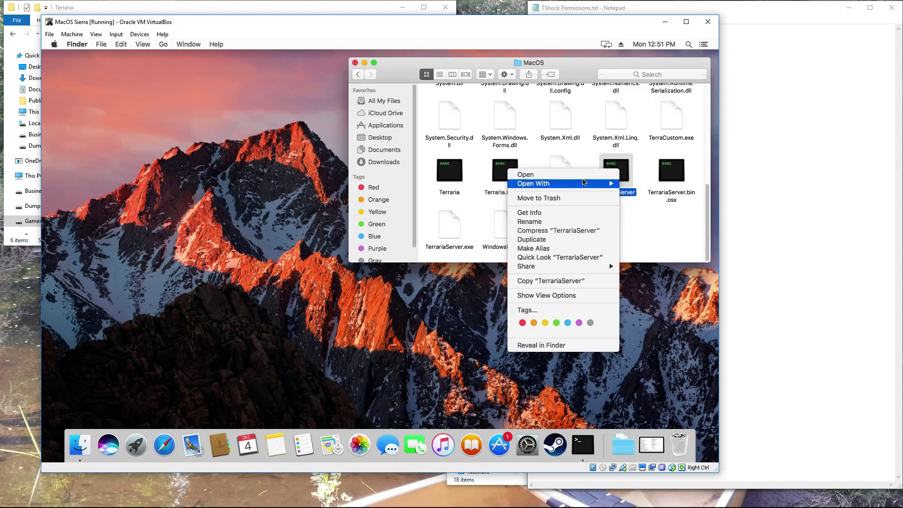
mouse_move(583, 184)
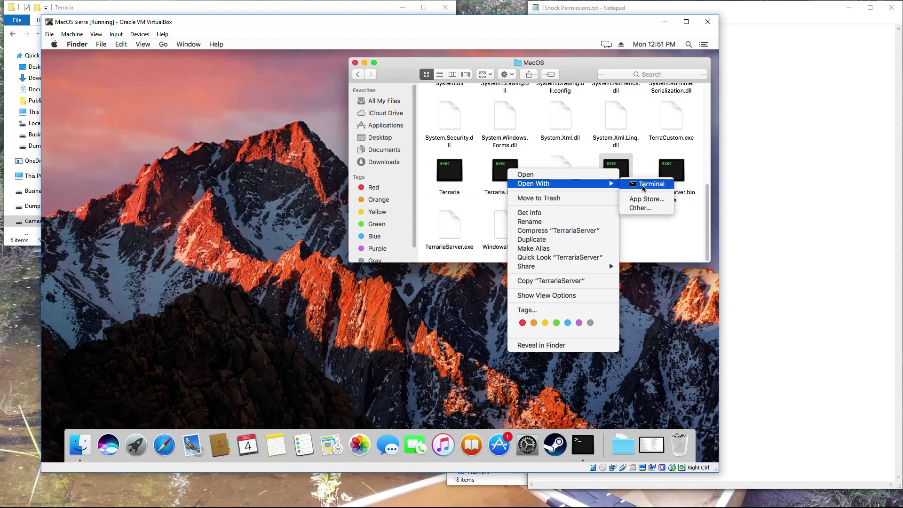
click(646, 237)
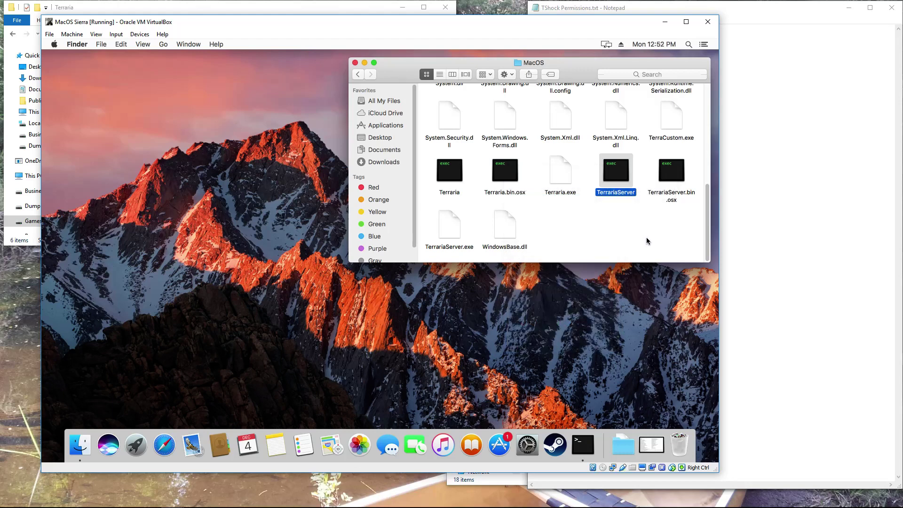
Bring up the minimized Terminal window, then launch TerrariaServer from the MacOS folder with Terminal
click(585, 449)
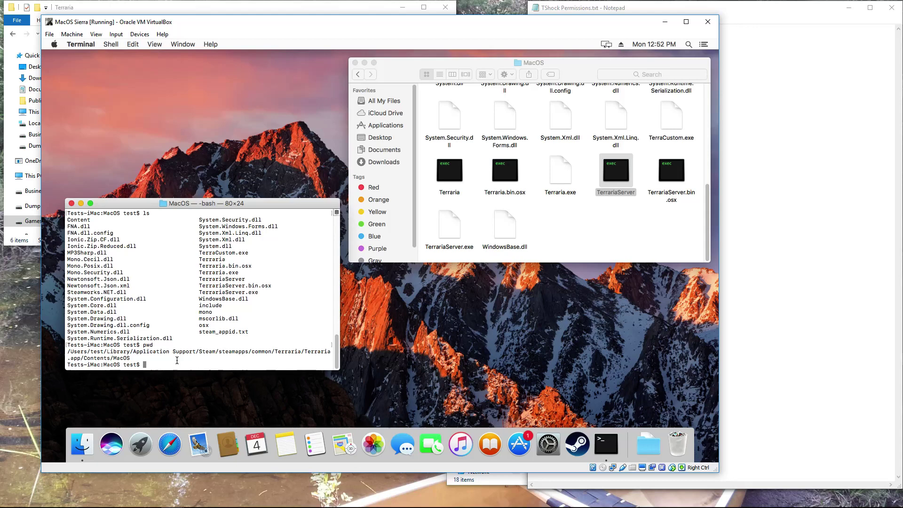
click(601, 220)
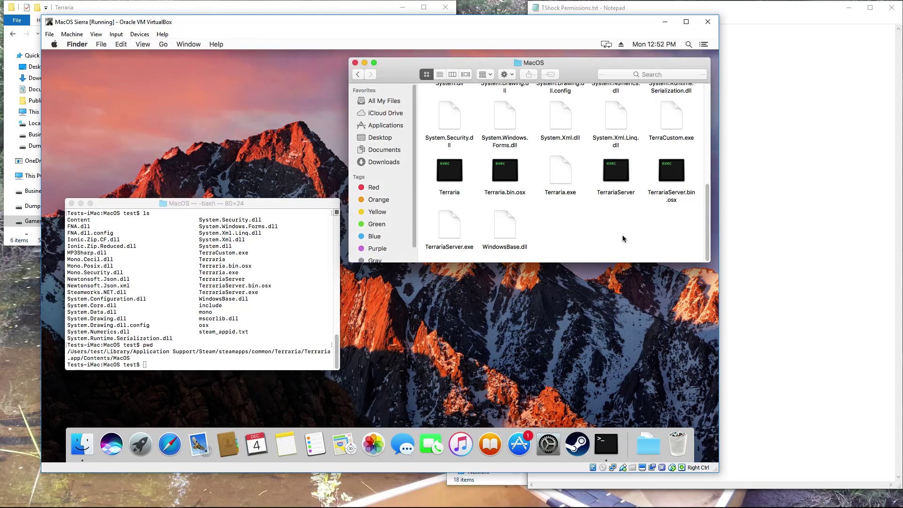
right_click(616, 180)
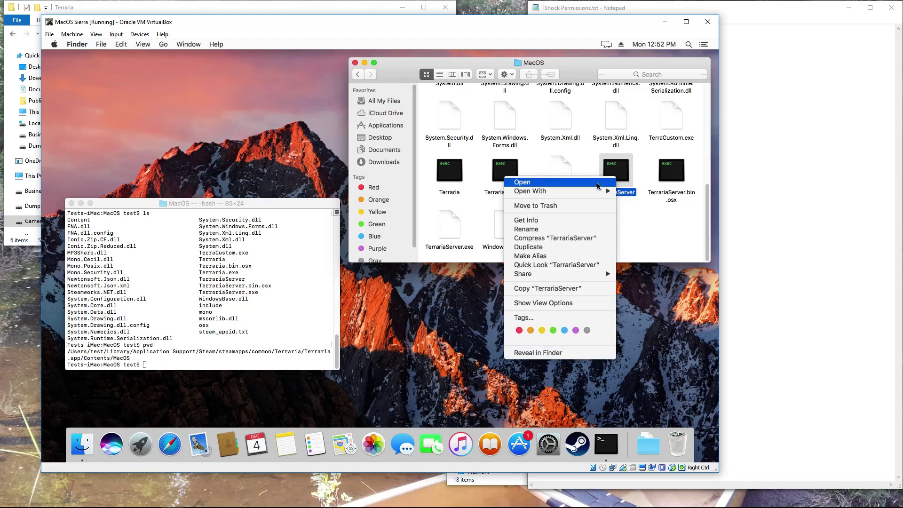
mouse_move(590, 192)
click(623, 192)
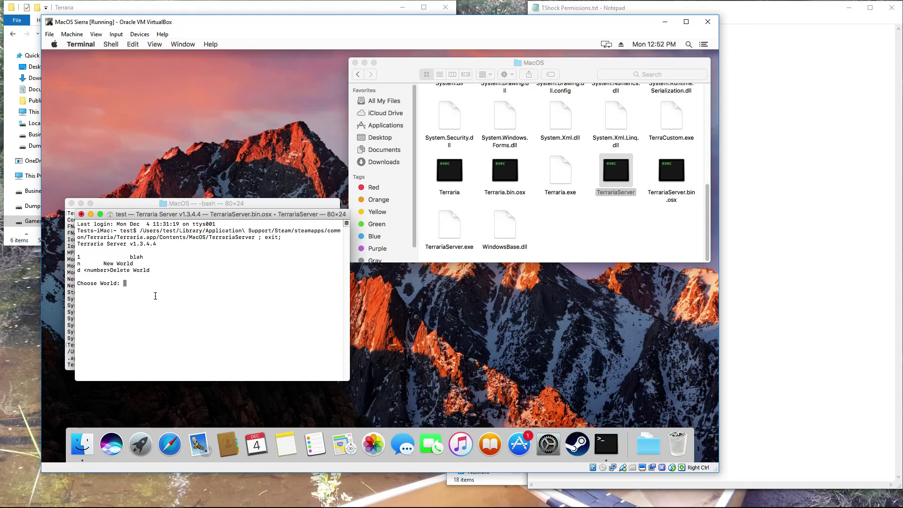
Start the server with world 1, accepting the default 8 maximum players, default port settings and no server password
text(1)
key(Return)
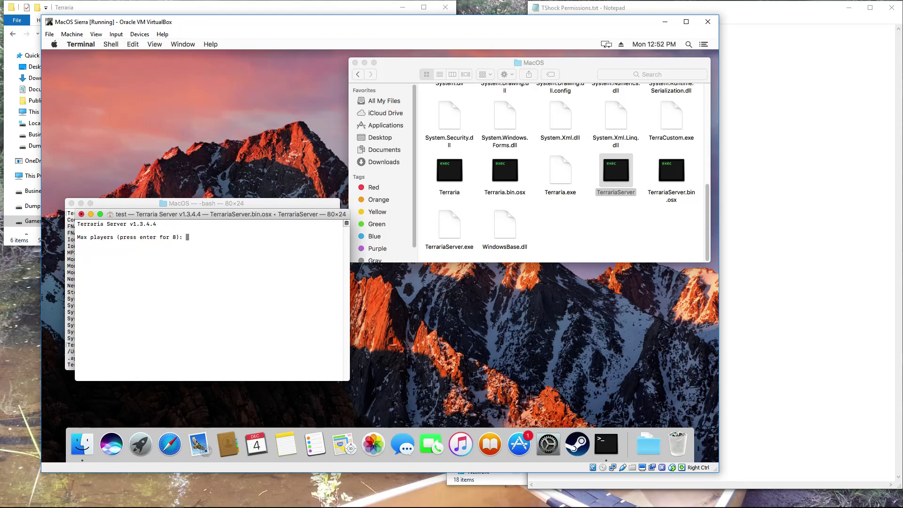
key(Return)
key(Return)
key(Return)
key(Return)
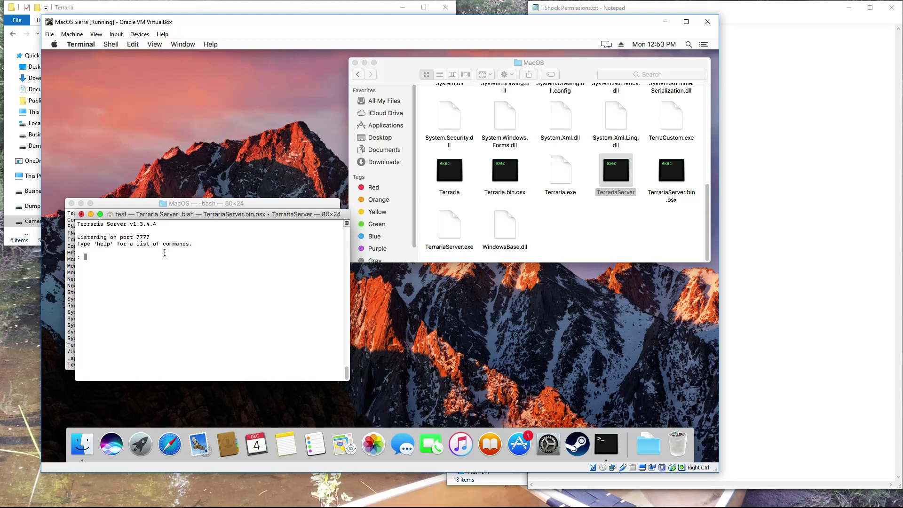
Shut down the Terraria server with the exit command and close its finished terminal window, returning to Finder
text(exit)
key(Return)
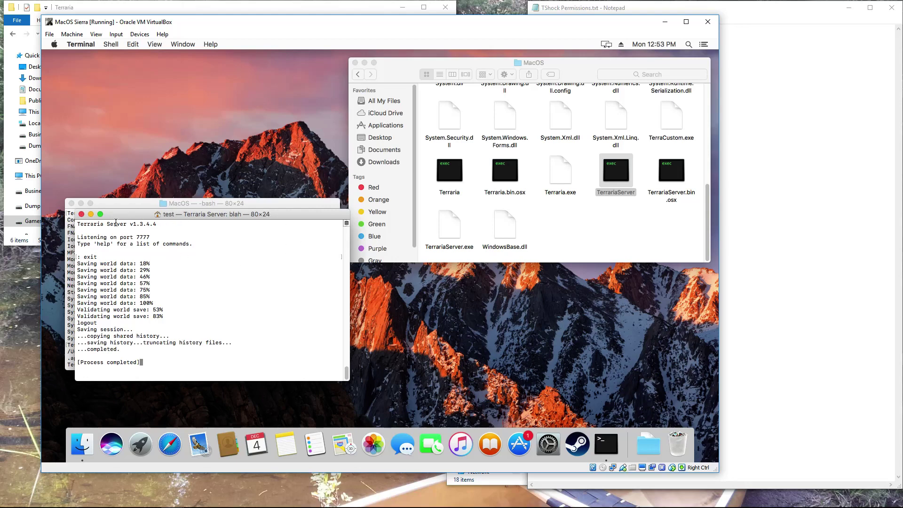
click(81, 214)
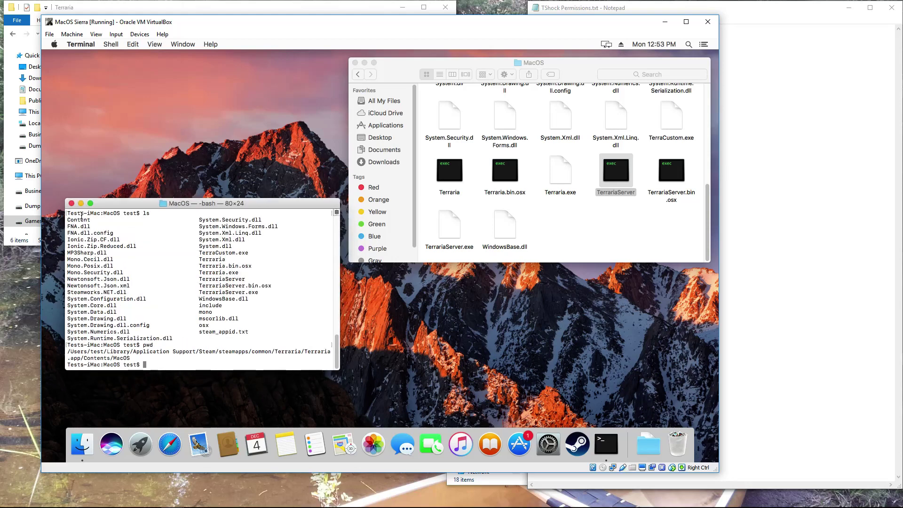
click(610, 225)
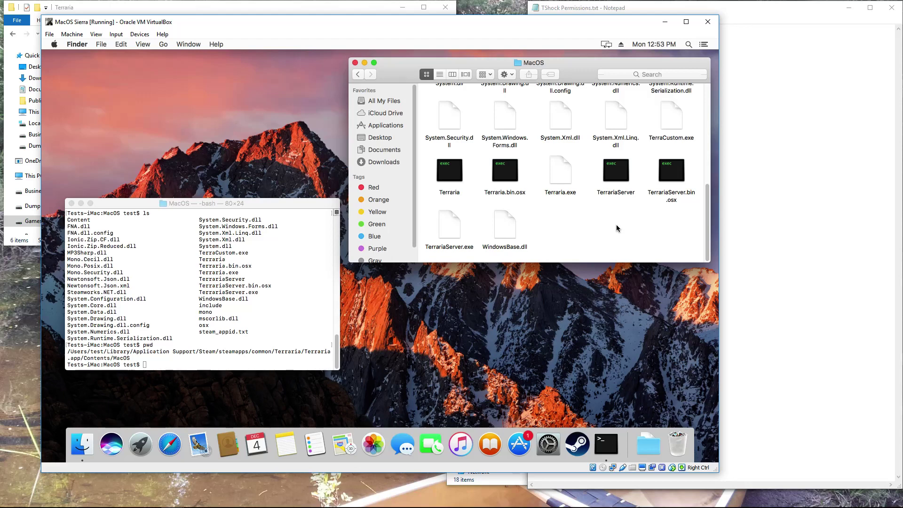
Minimize the MacOS Sierra virtual machine and switch to the Xubuntu Test virtual machine's File Manager
click(665, 22)
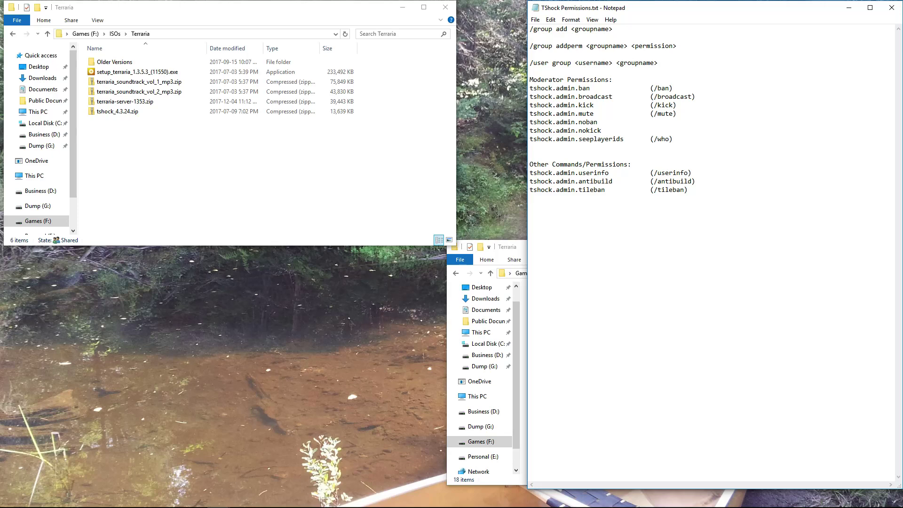
key(alt+Tab)
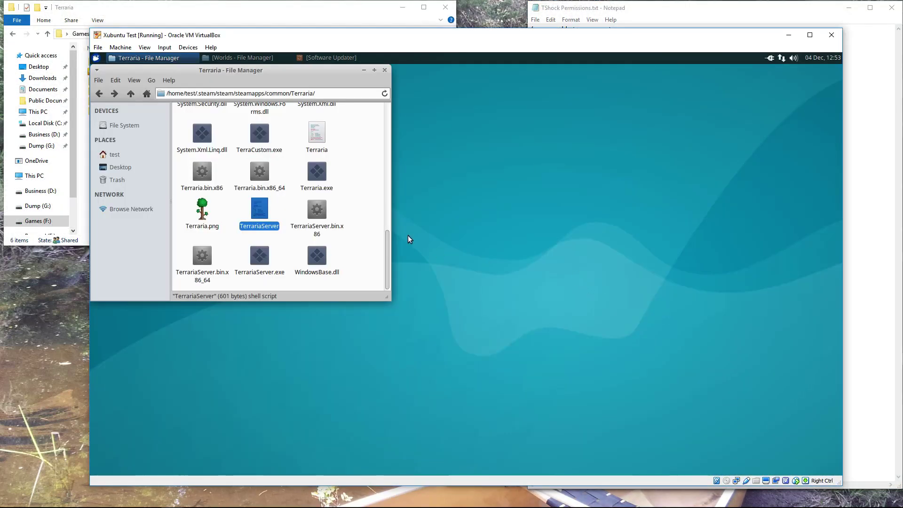
click(375, 193)
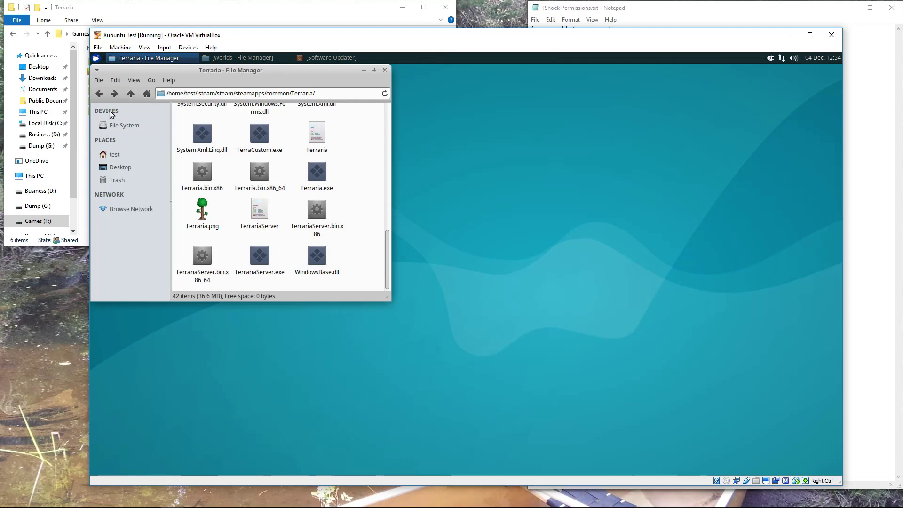
Go back through the folder history to the home folder /home/test/
click(100, 93)
click(100, 93)
click(99, 93)
click(99, 94)
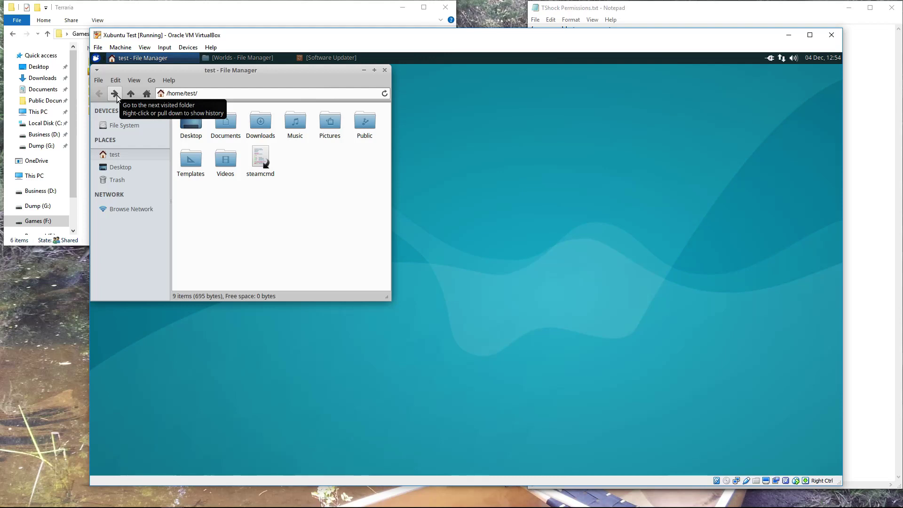
Look up the hidden .steam folder and go to /home/test/.steam/steam/steamapps/common/Terraria/
click(208, 95)
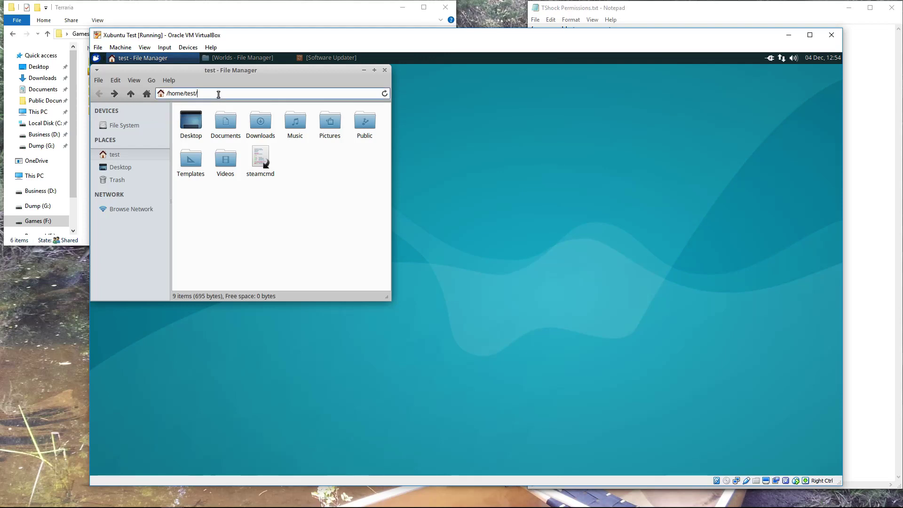
text(.)
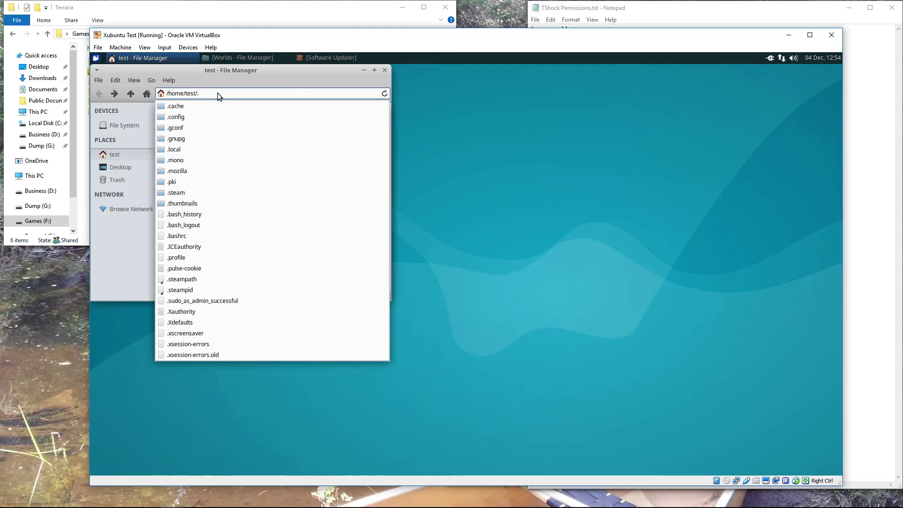
text(s)
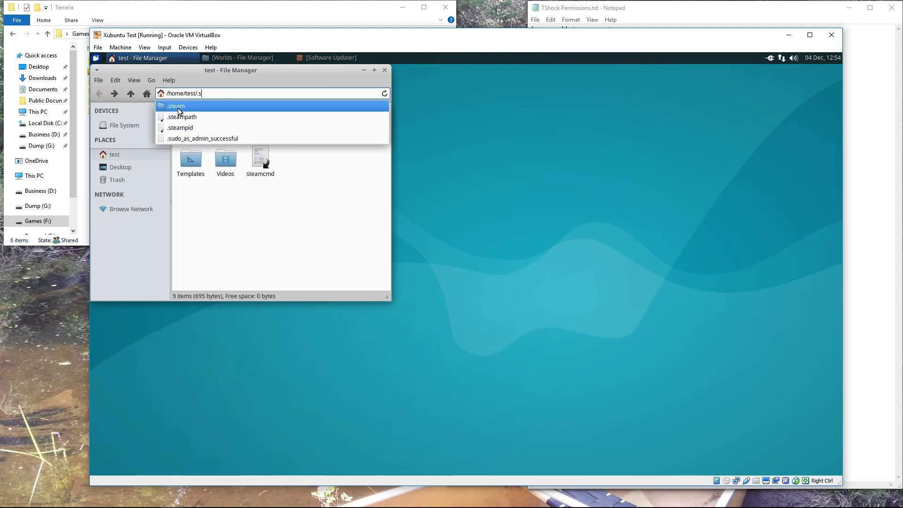
click(115, 93)
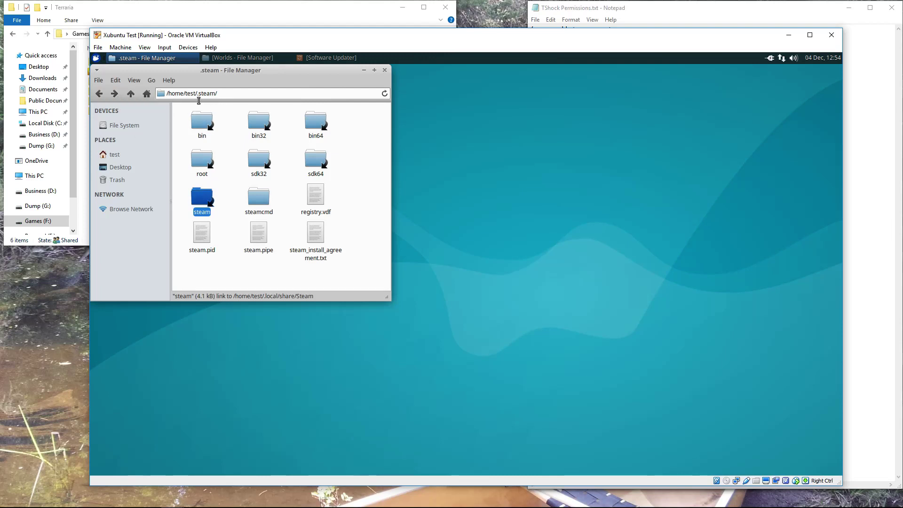
click(114, 93)
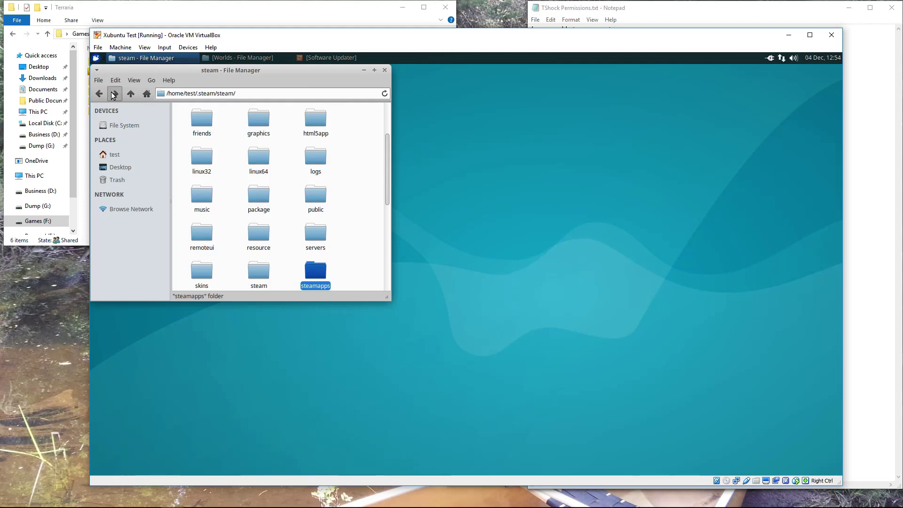
click(113, 94)
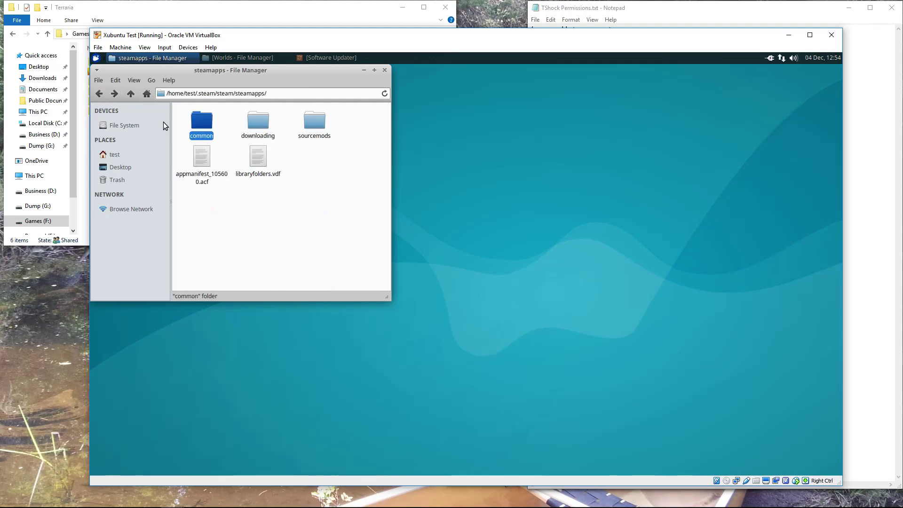
click(113, 95)
click(114, 93)
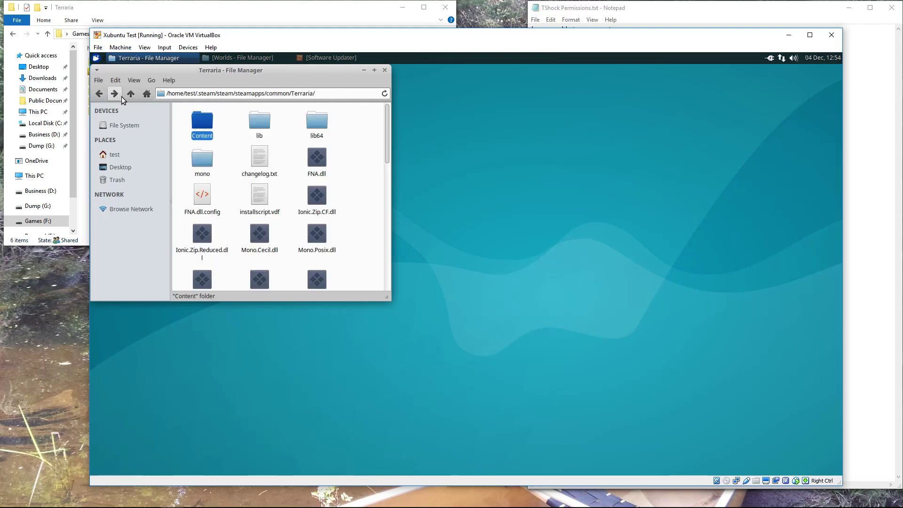
Find the TerrariaServer script in the Terraria folder and review its general, emblem and permission properties
click(357, 165)
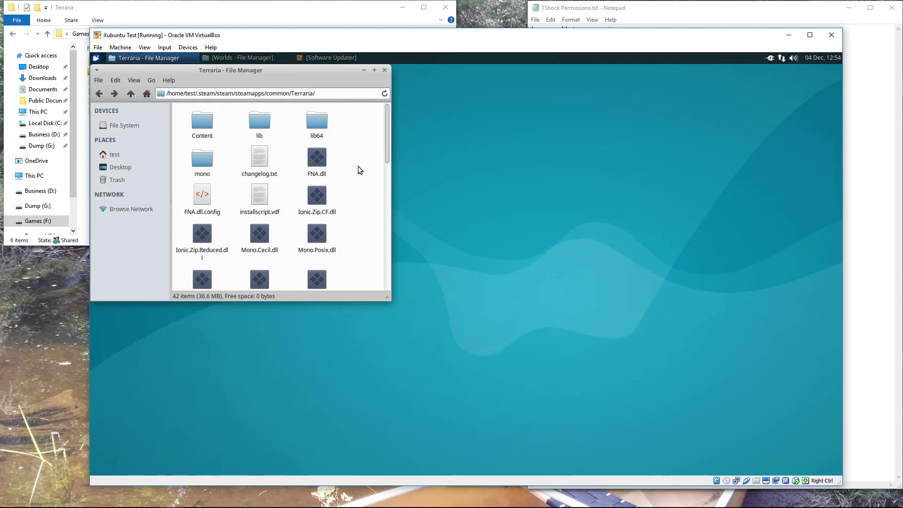
scroll(353, 163, down, 5)
scroll(353, 163, down, 6)
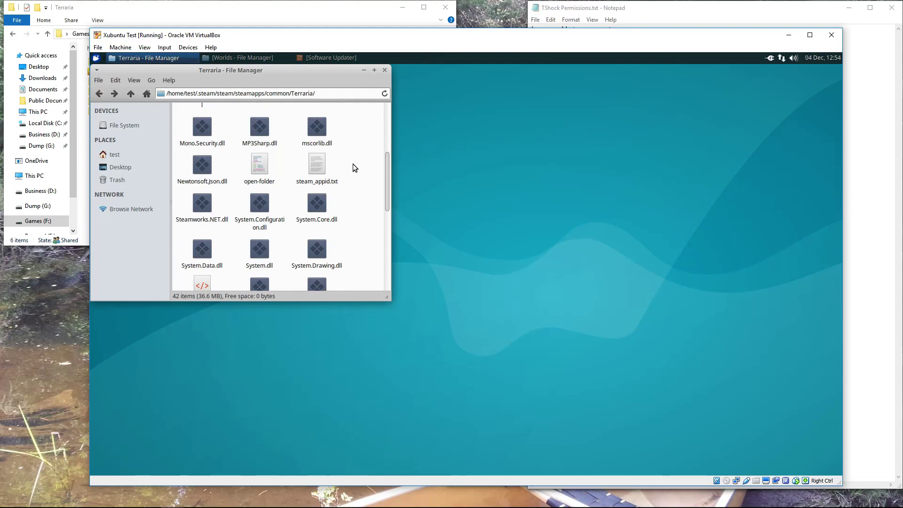
scroll(356, 171, down, 5)
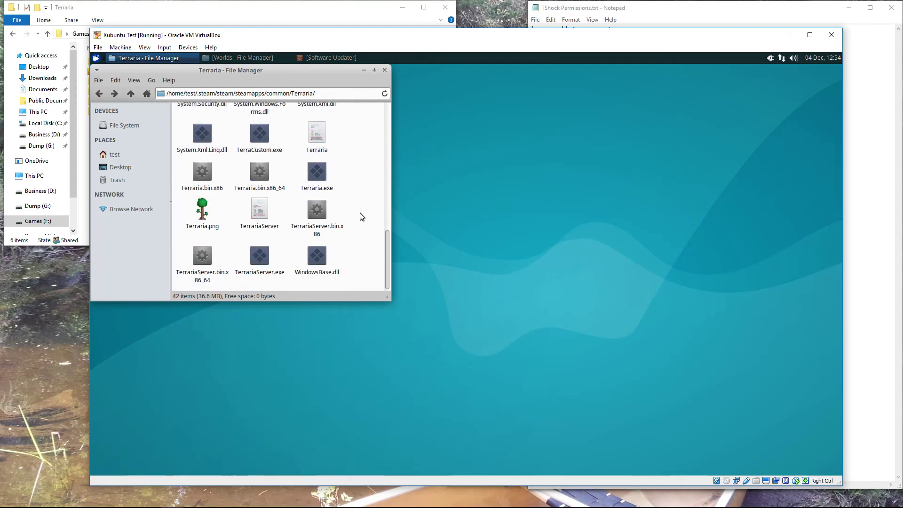
click(261, 209)
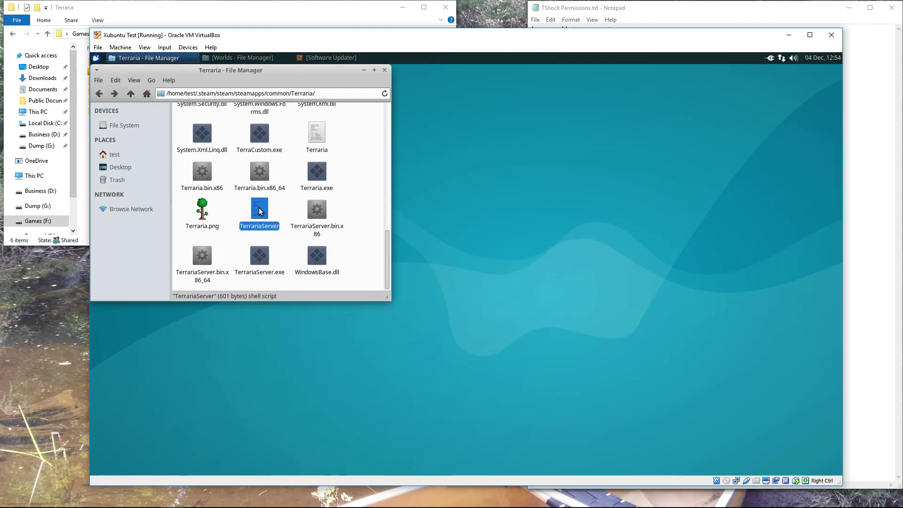
right_click(261, 210)
click(293, 352)
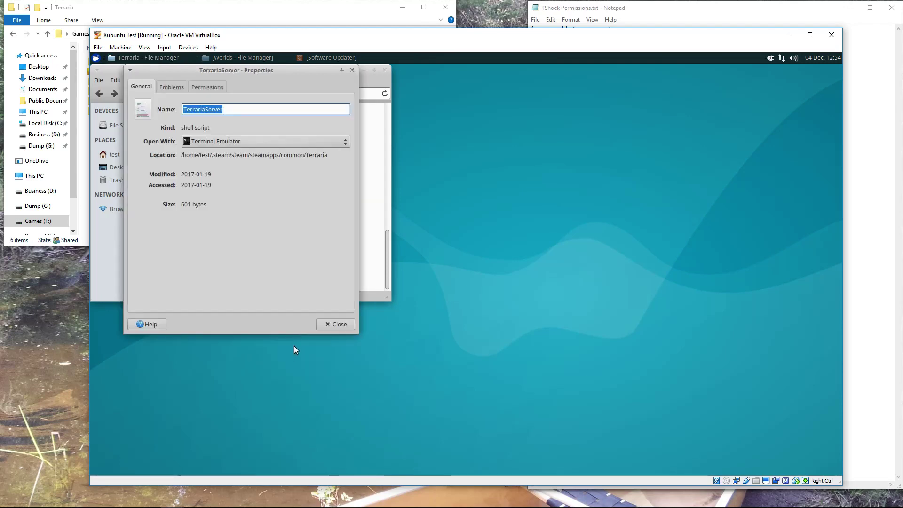
click(174, 87)
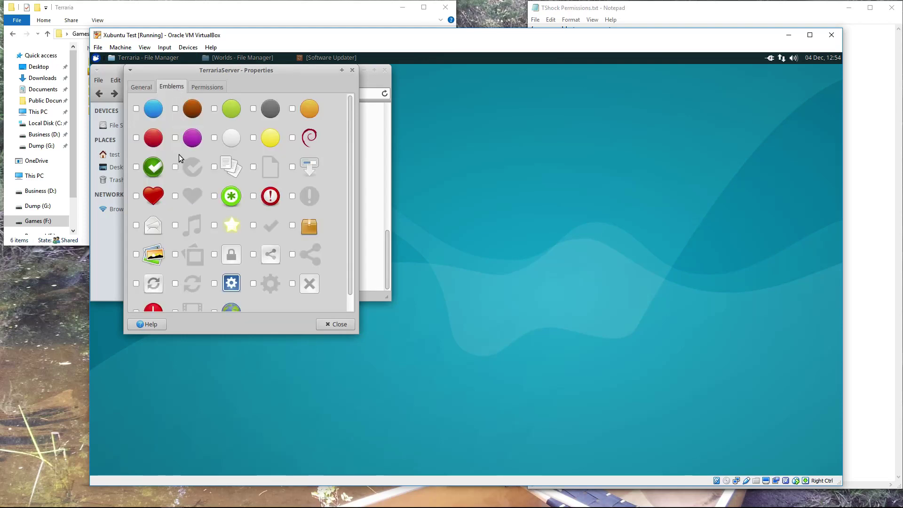
click(201, 89)
click(329, 324)
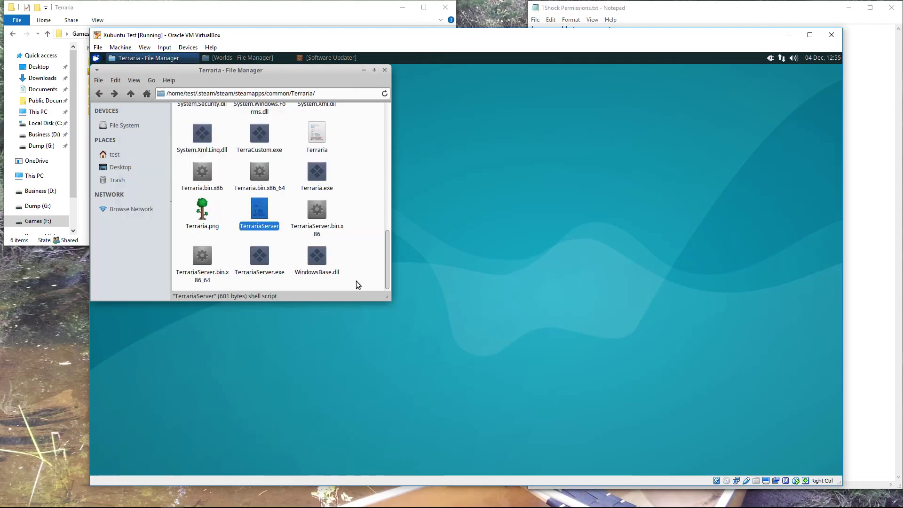
Open TerrariaServer with Terminal Emulator and move its window clear of the file manager
right_click(266, 208)
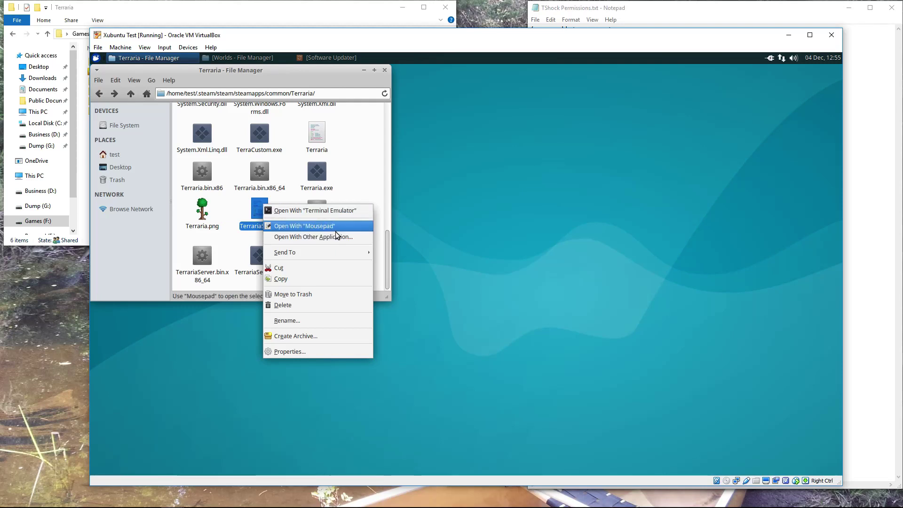
click(322, 210)
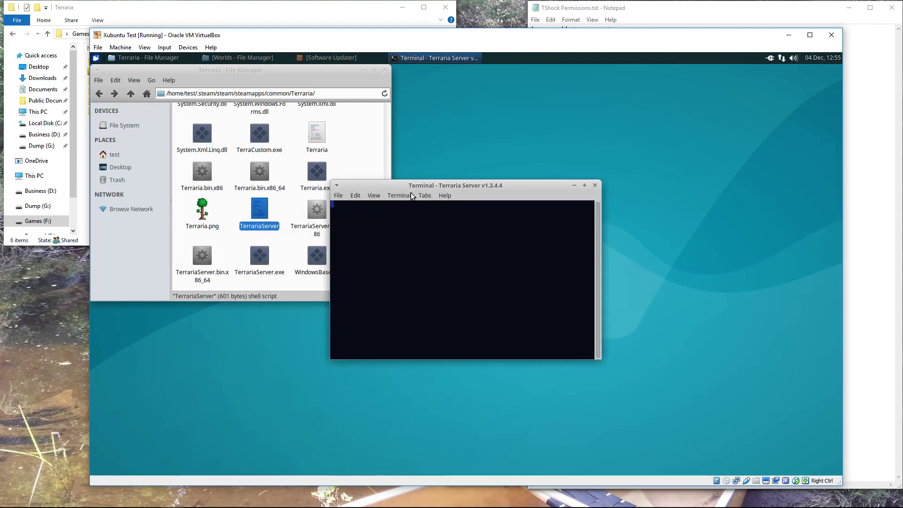
drag(455, 184, 568, 126)
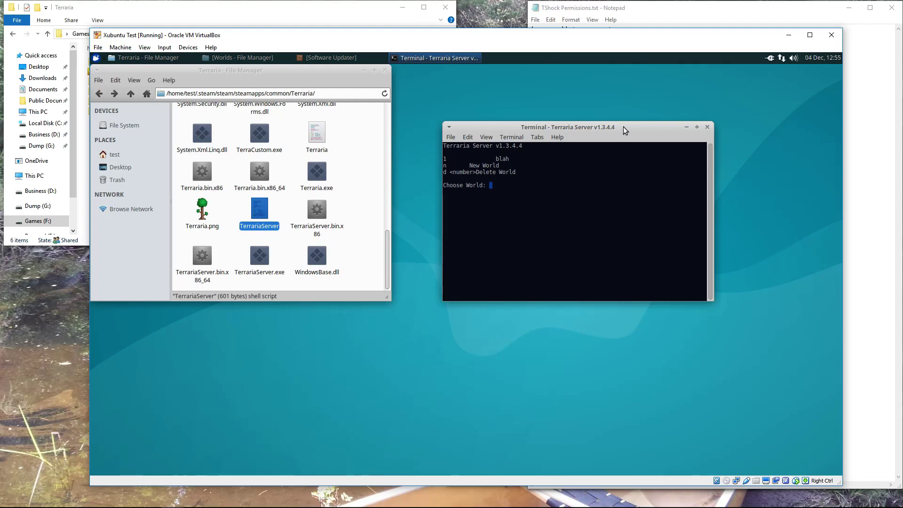
Start the Terraria server on world 1, blah, accepting the default settings and leaving the server password empty
text(1)
key(Return)
key(Return)
key(Return)
key(Return)
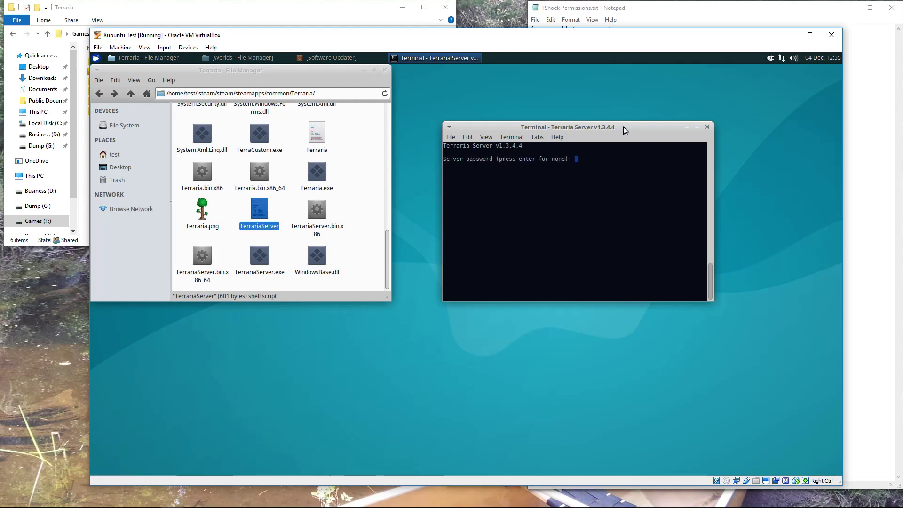
key(Return)
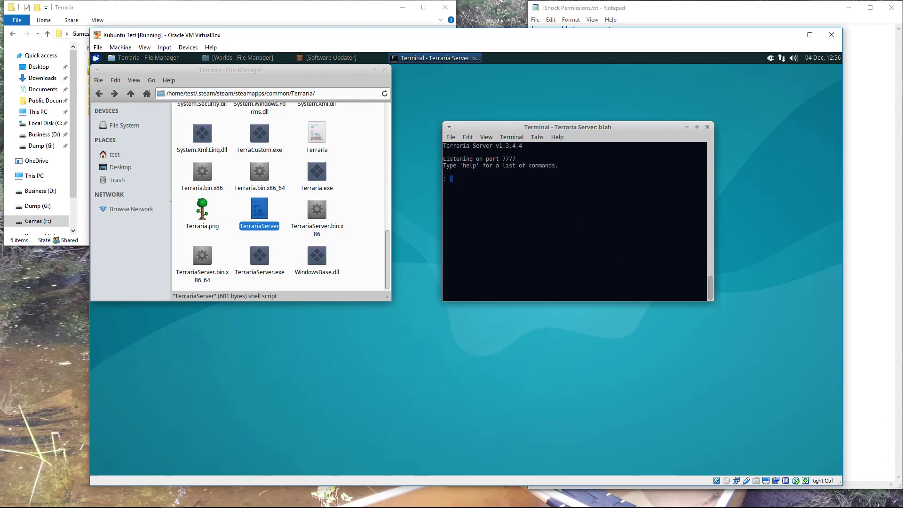
Switch to the Windows Terraria folder, review start-server-steam-friends.bat in Notepad, and close it
mouse_move(835, 504)
key(alt+Tab)
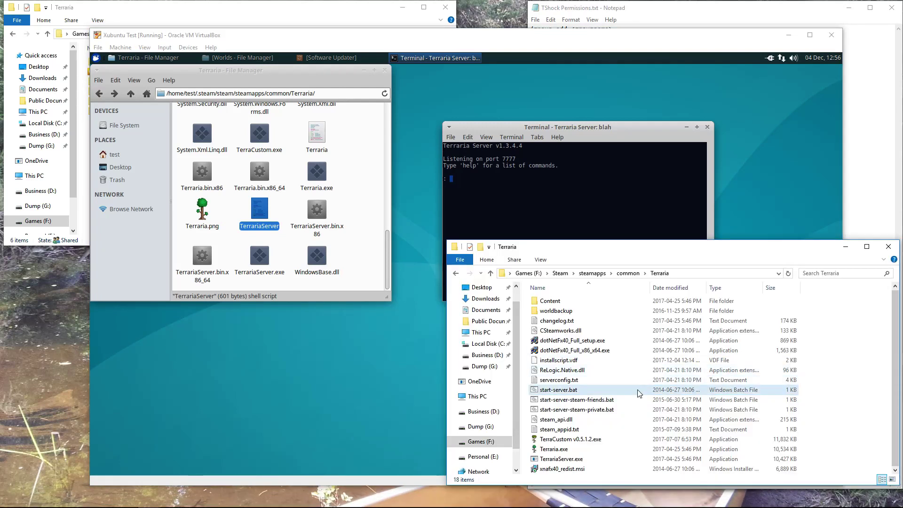
right_click(598, 399)
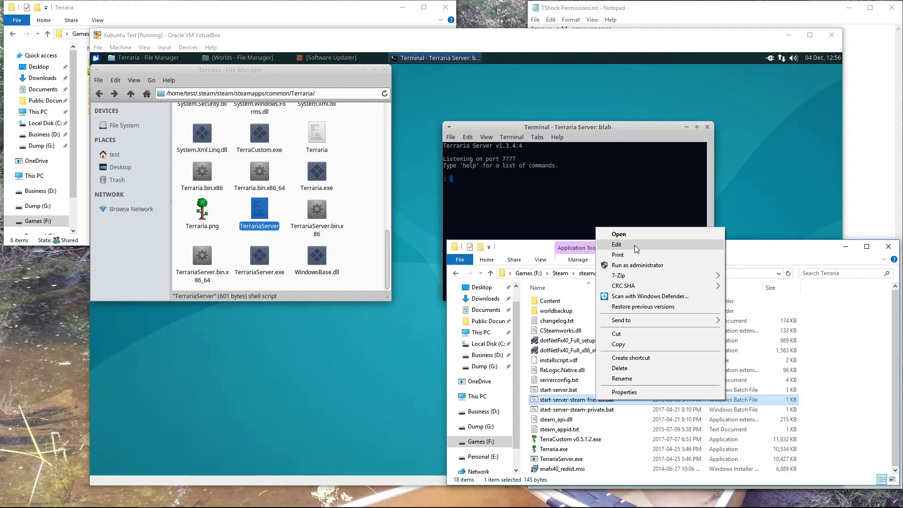
click(634, 245)
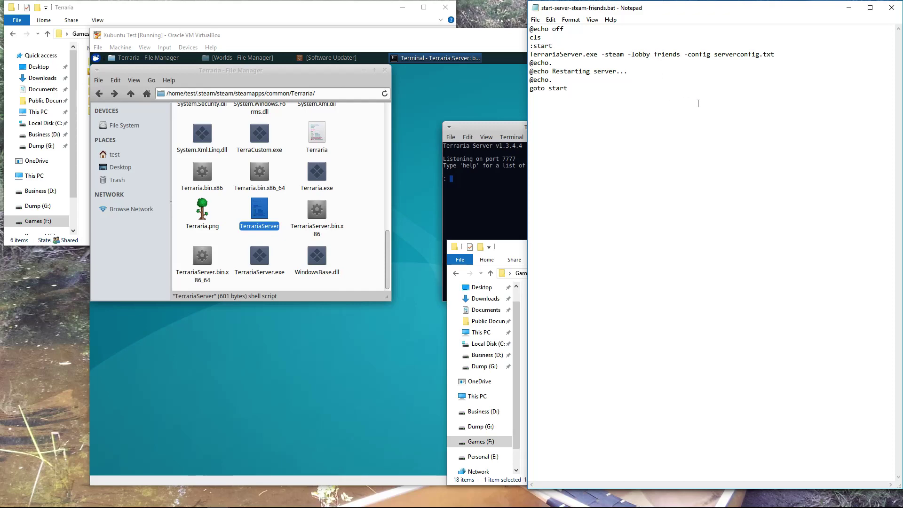
click(891, 8)
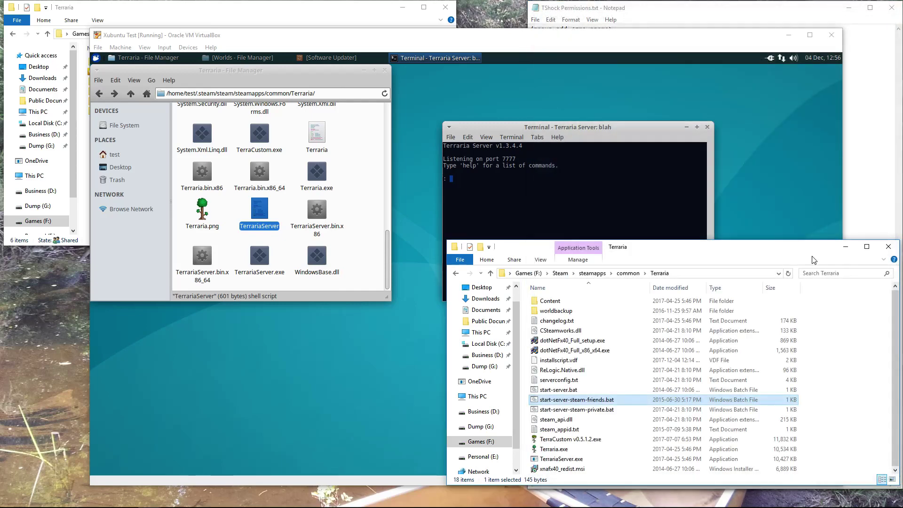
click(848, 391)
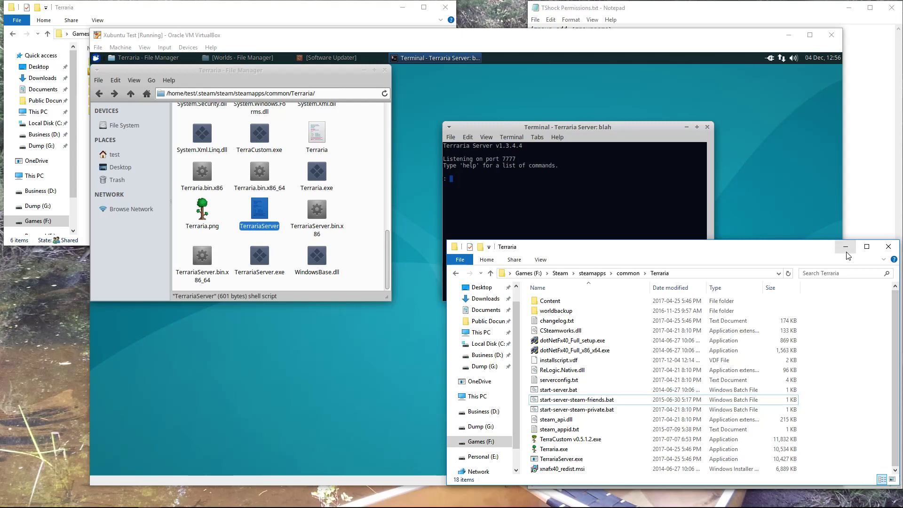
Close TShock Permissions.txt without saving its changes and bring up the untitled notes on setting up a Terraria server
click(858, 195)
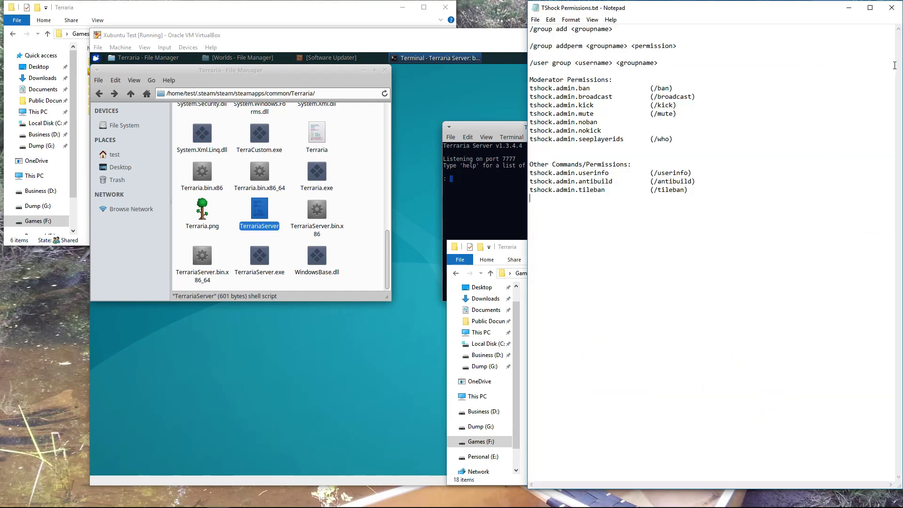
click(891, 8)
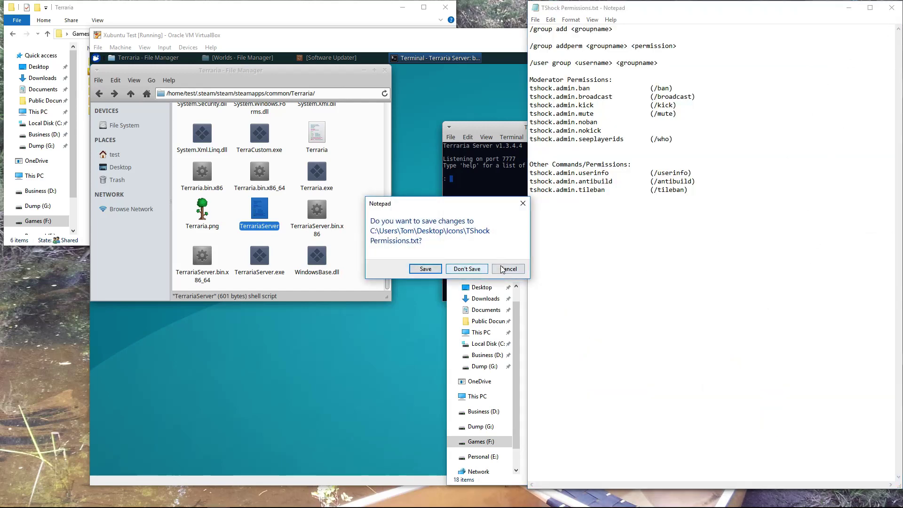
click(466, 269)
click(882, 137)
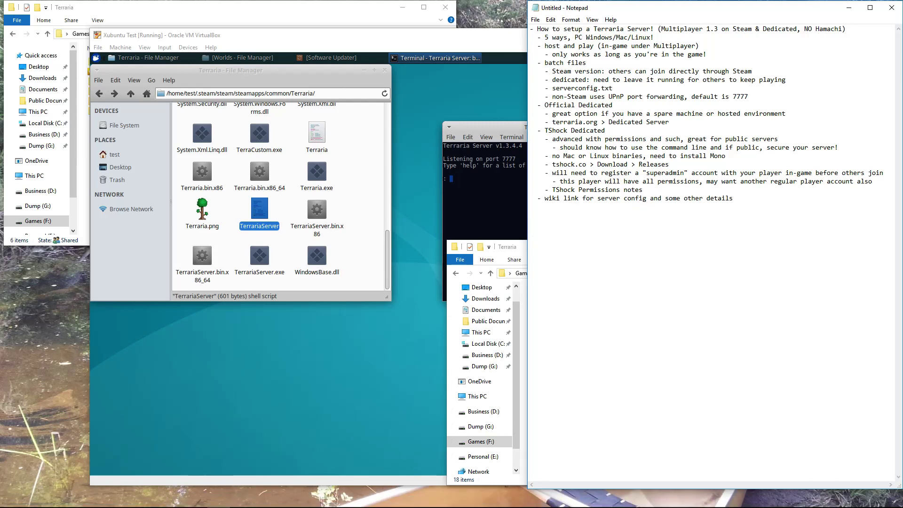
Switch to the browser and revisit the Terraria site, the TShock releases, the TShock home page and the guide to hosting TShock on Linux
key(alt+Tab)
click(50, 3)
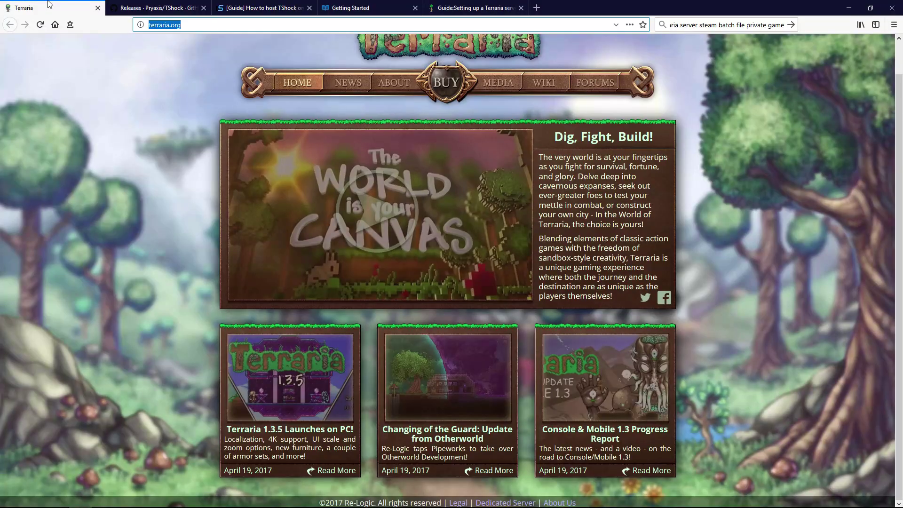
click(158, 7)
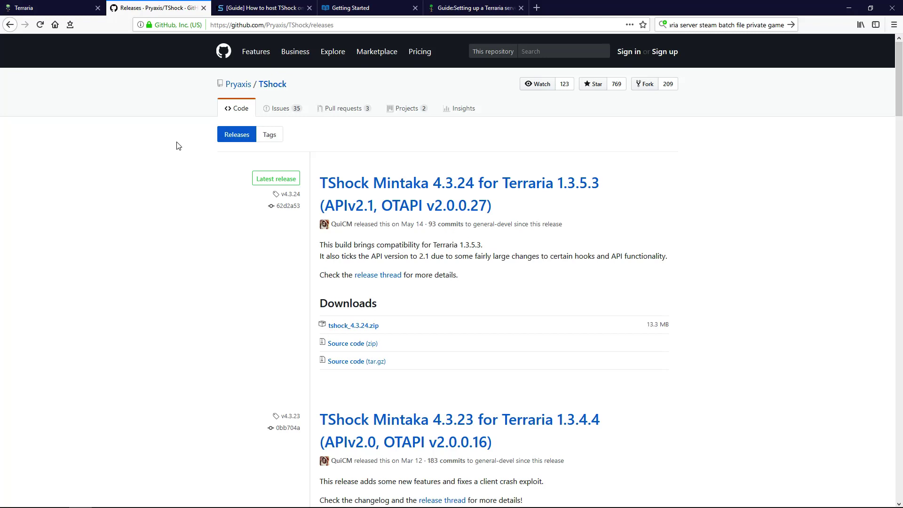
key(alt+Left)
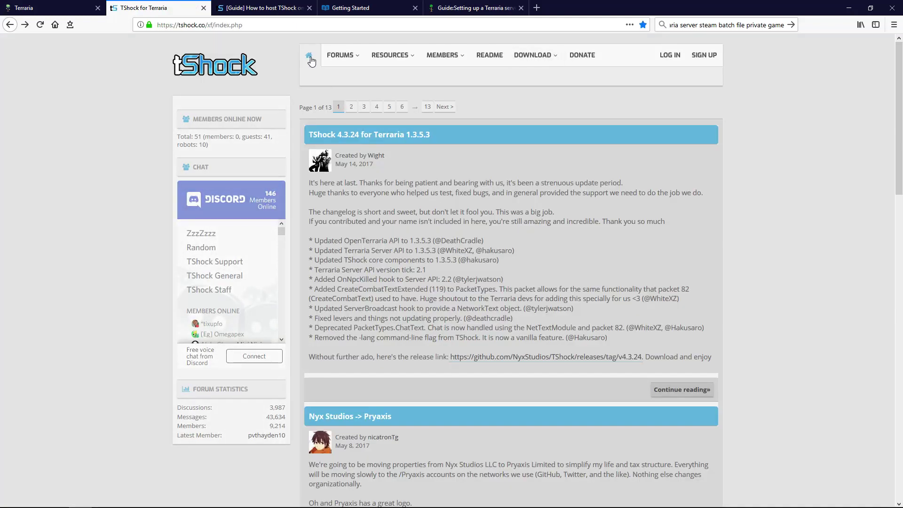
click(260, 6)
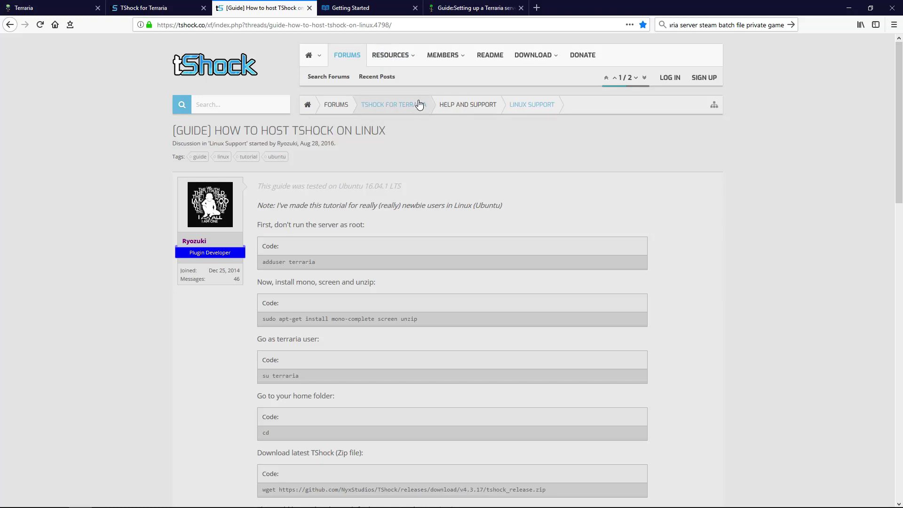
Look through the Permissions page of the TShock documentation and bring up the wiki guide on setting up a Terraria server
click(376, 6)
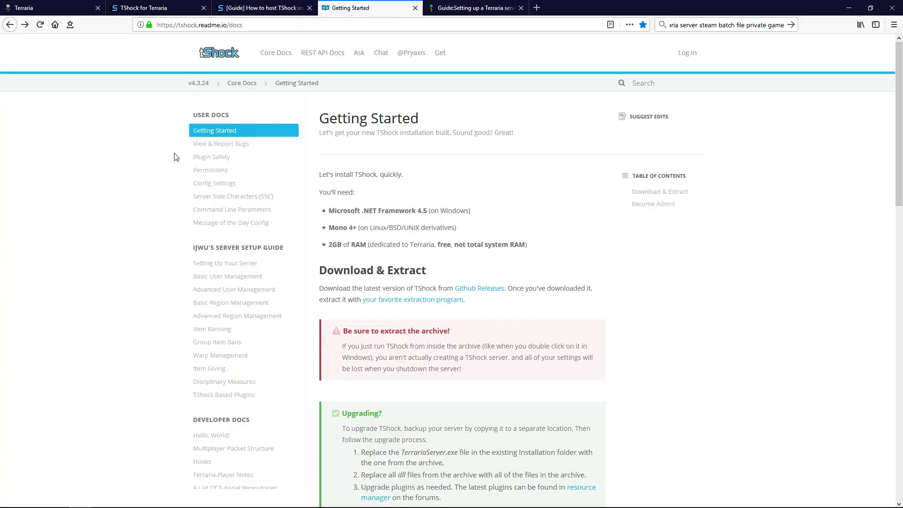
click(209, 172)
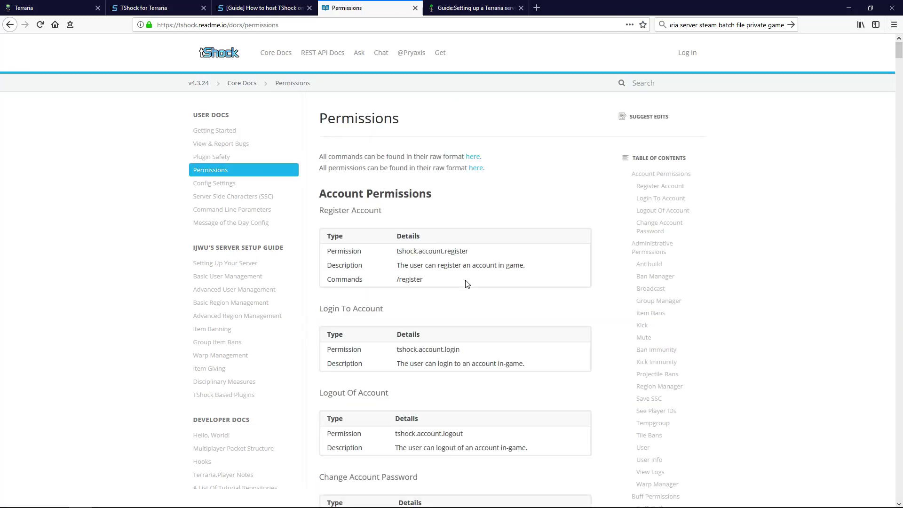
scroll(519, 292, down, 10)
scroll(528, 295, down, 20)
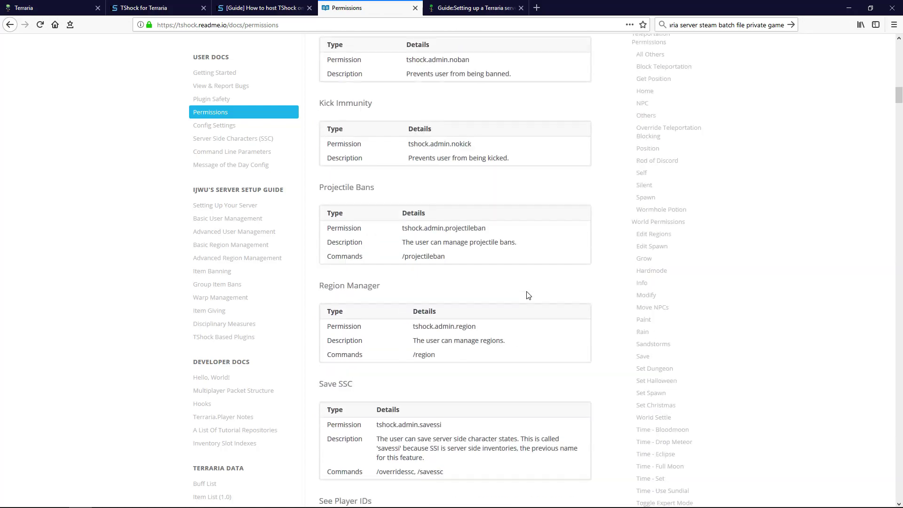
scroll(526, 295, up, 8)
scroll(525, 292, up, 20)
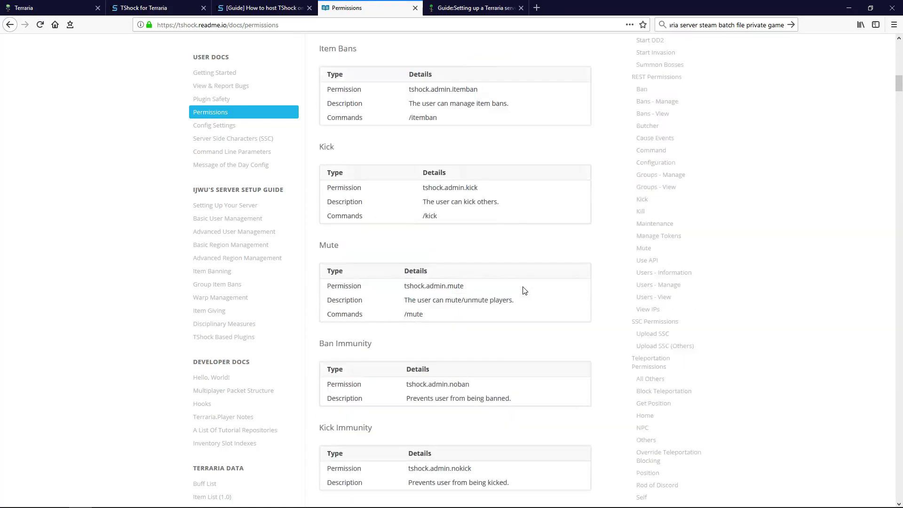
click(437, 5)
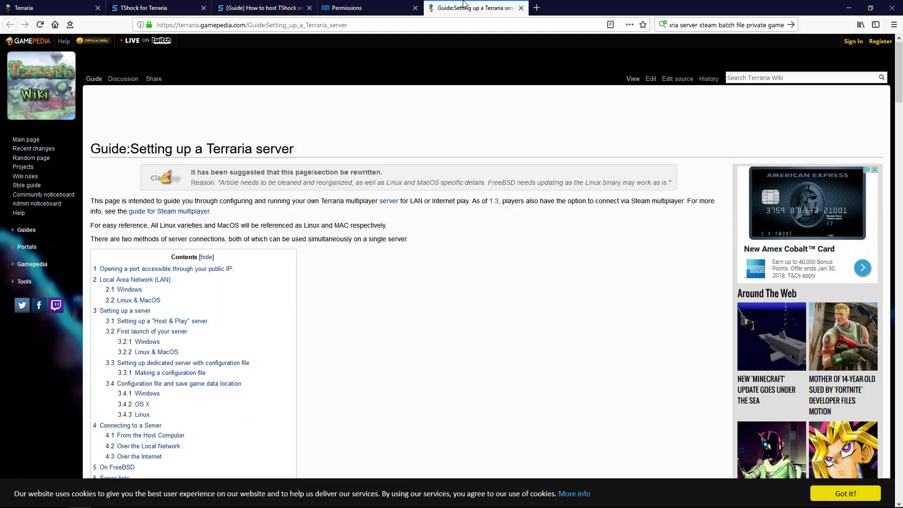